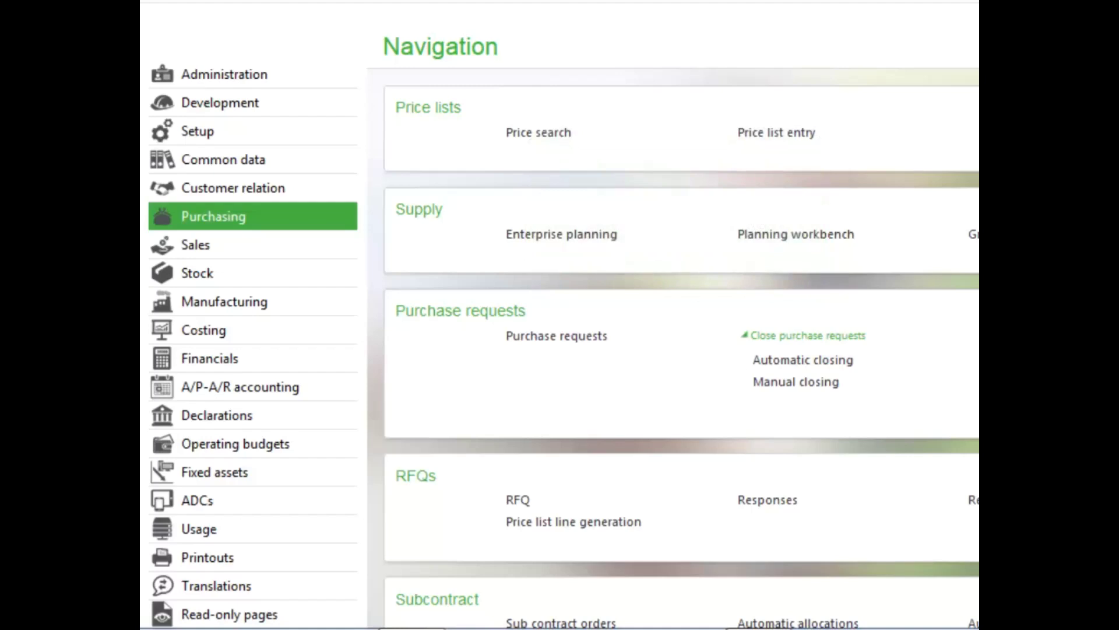
Scroll to the Returns tile and open Return management to show its transaction choices.
scroll(681, 315, "down", 10)
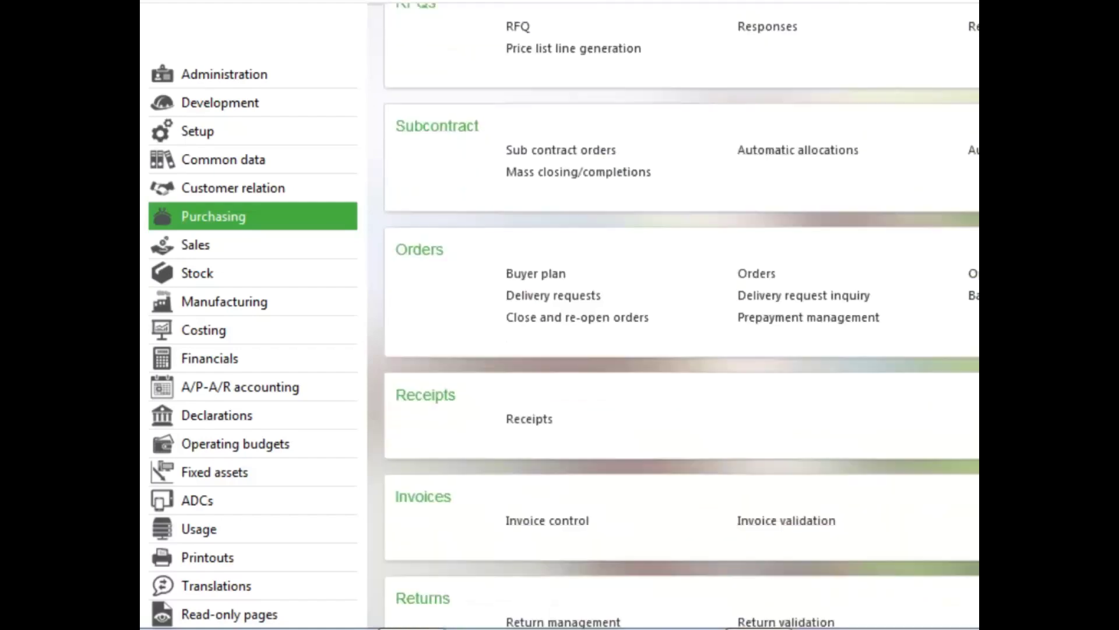
scroll(681, 315, "down", 3)
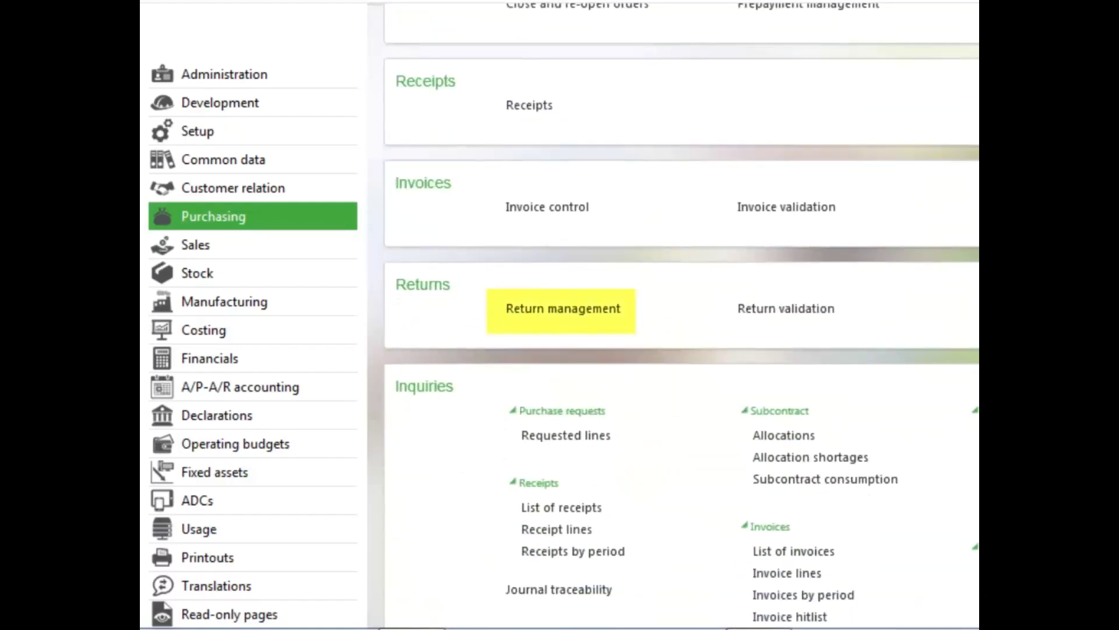
left_click(563, 312)
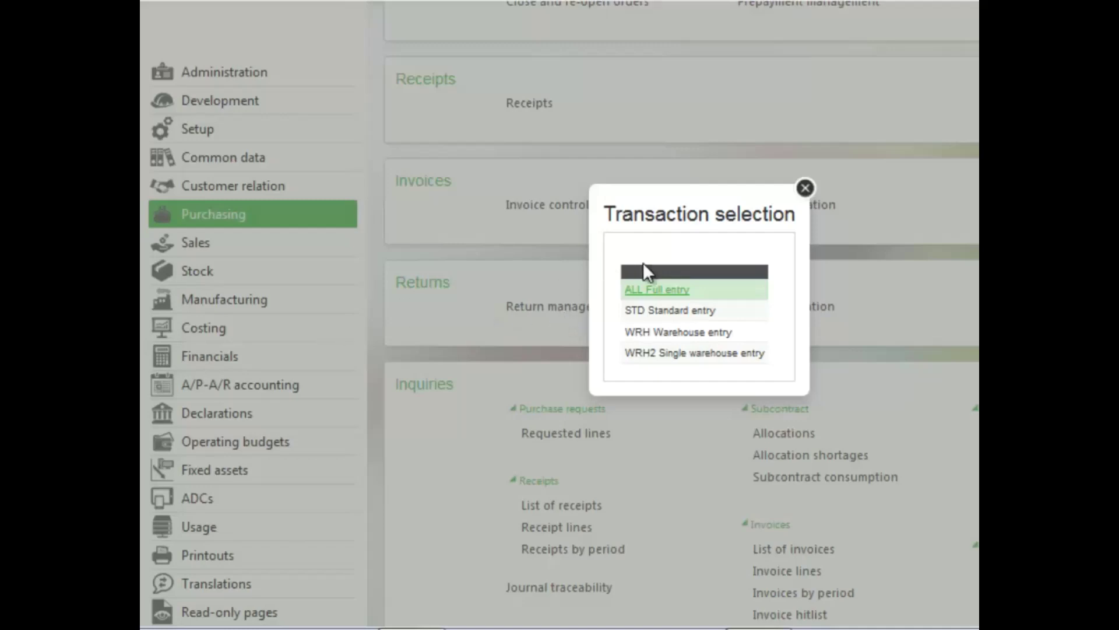
Choose the ALL Full entry transaction and start a new blank return.
left_click(652, 290)
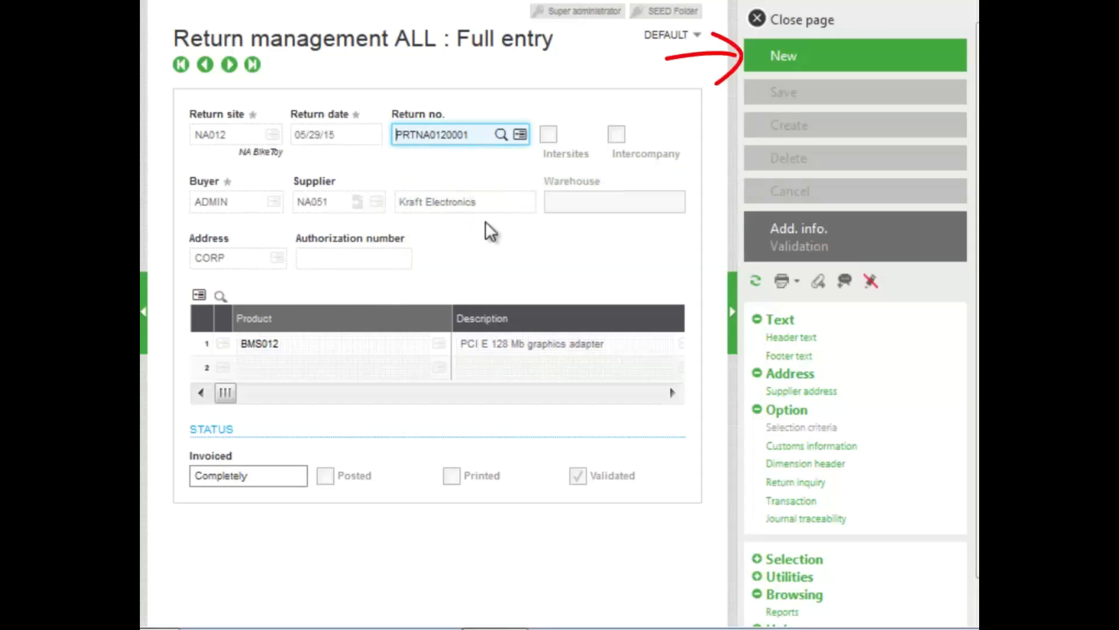
left_click(786, 59)
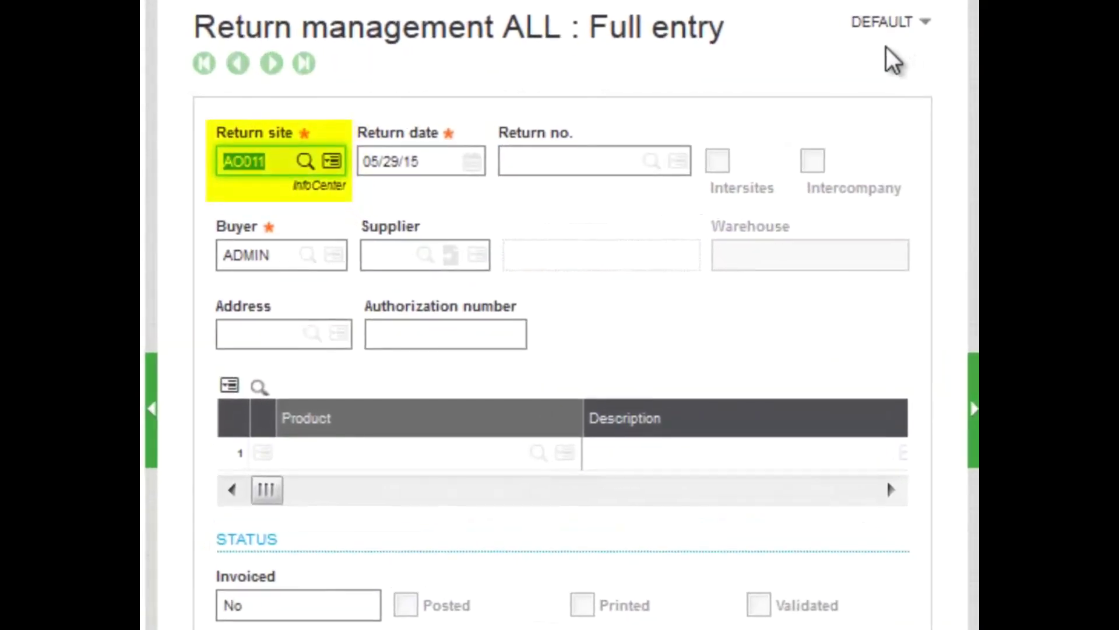
Set the return site to NA012, keeping the default date 05/29/15 and buyer ADMIN.
type("na012")
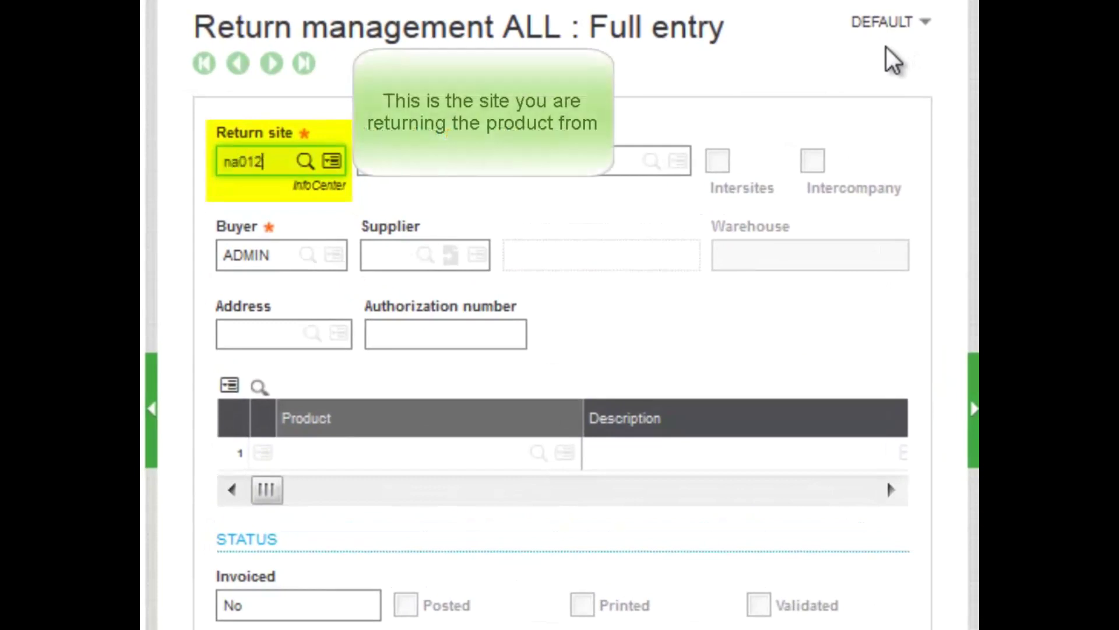
key("Tab")
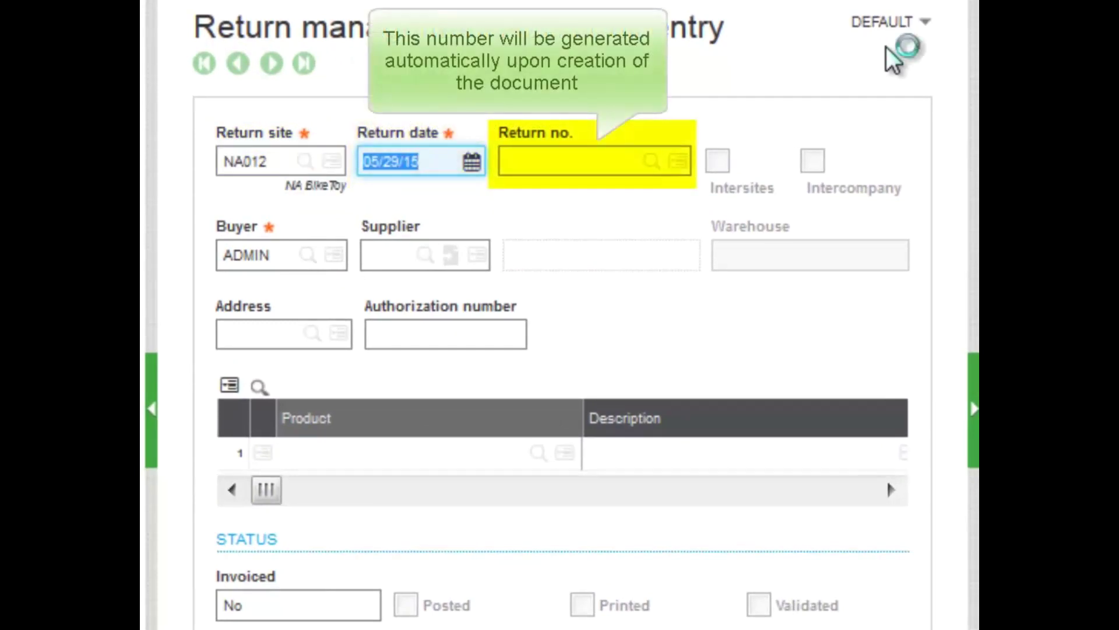
key("Tab")
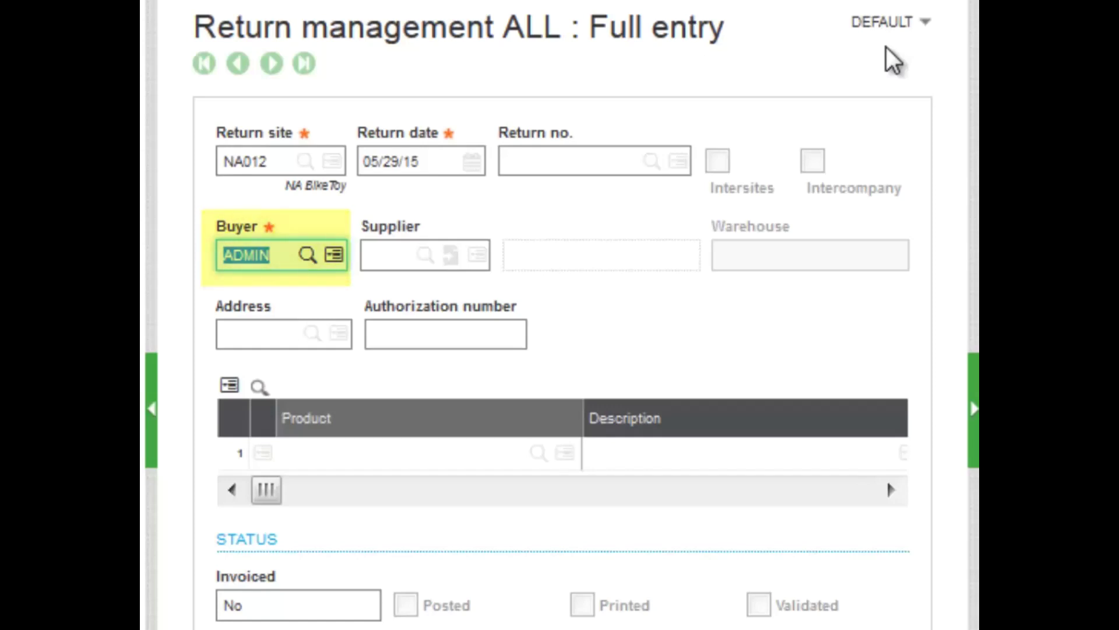
Enter supplier NA051 with address CORP and authorization number 978654.
type("n")
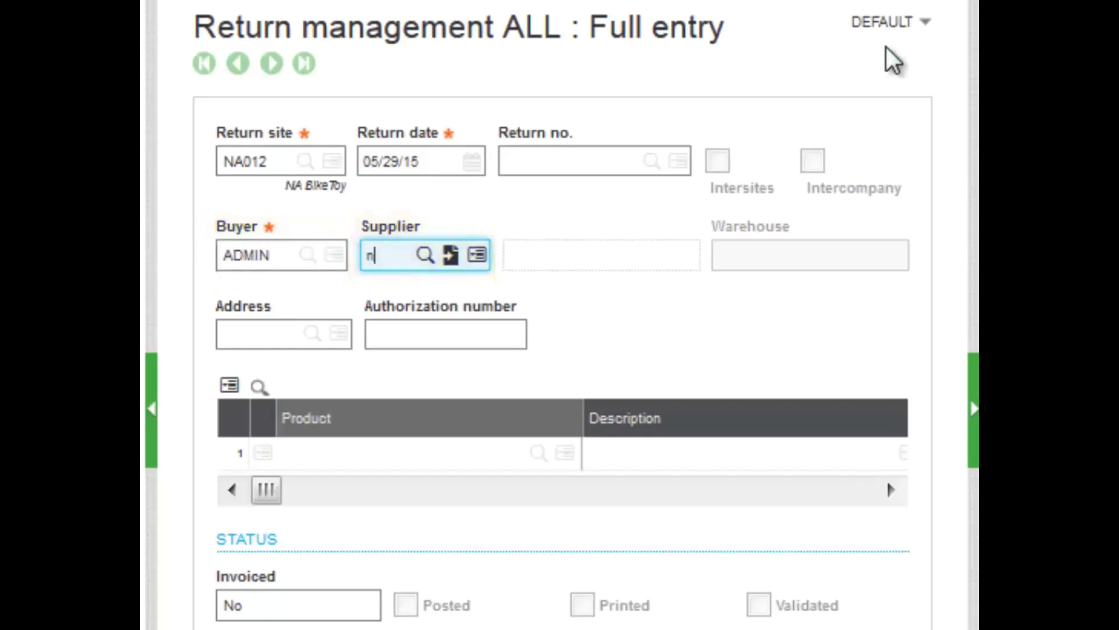
type("a051")
key("Tab")
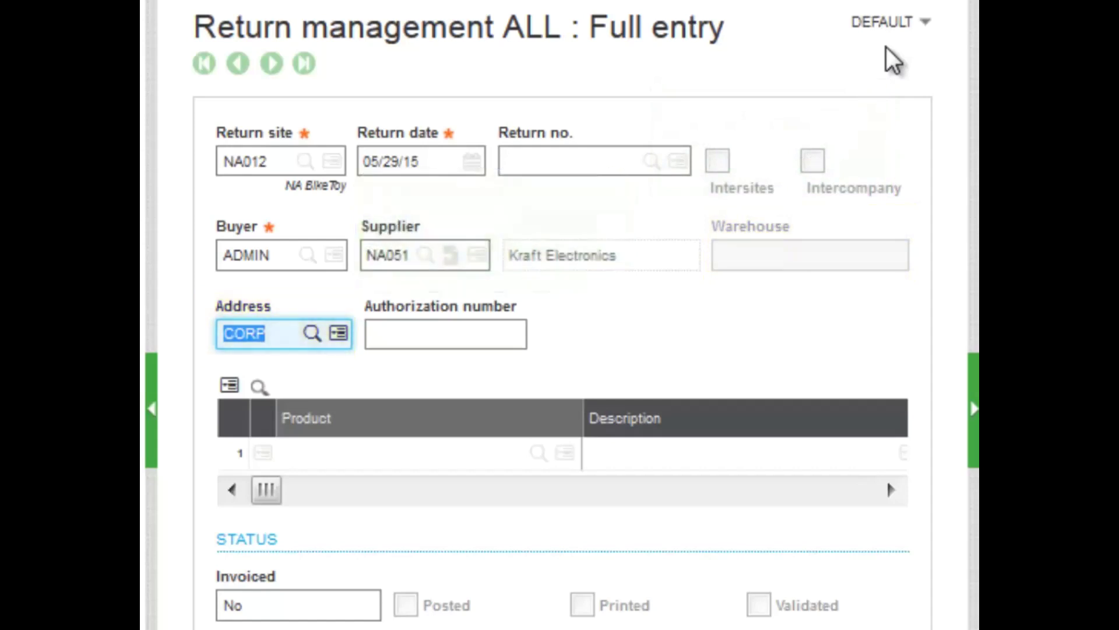
key("Tab")
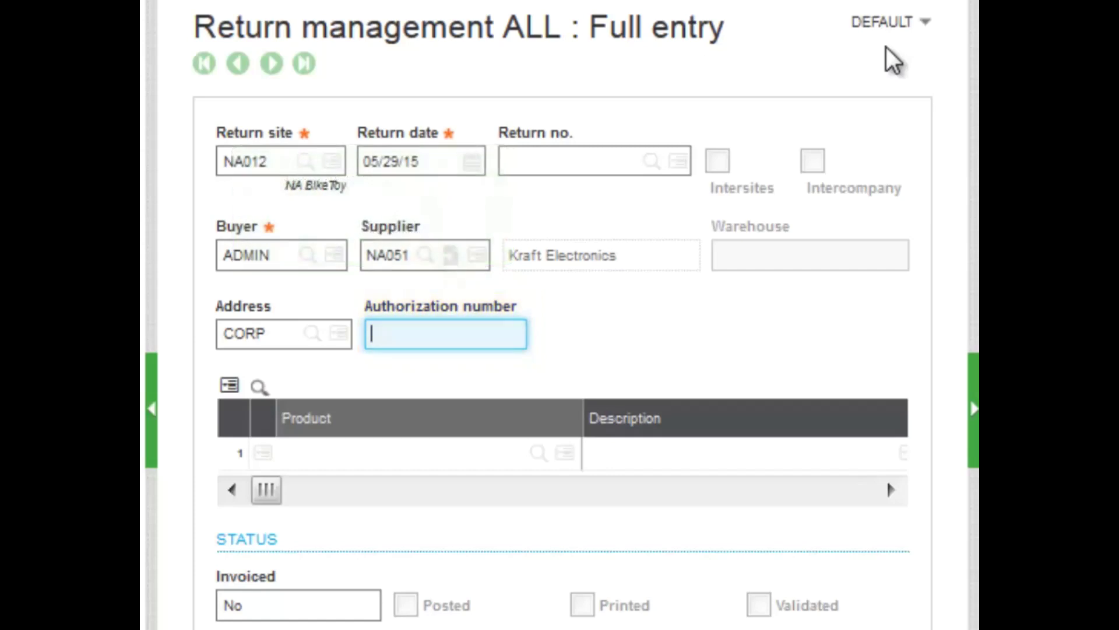
type("978654")
key("Tab")
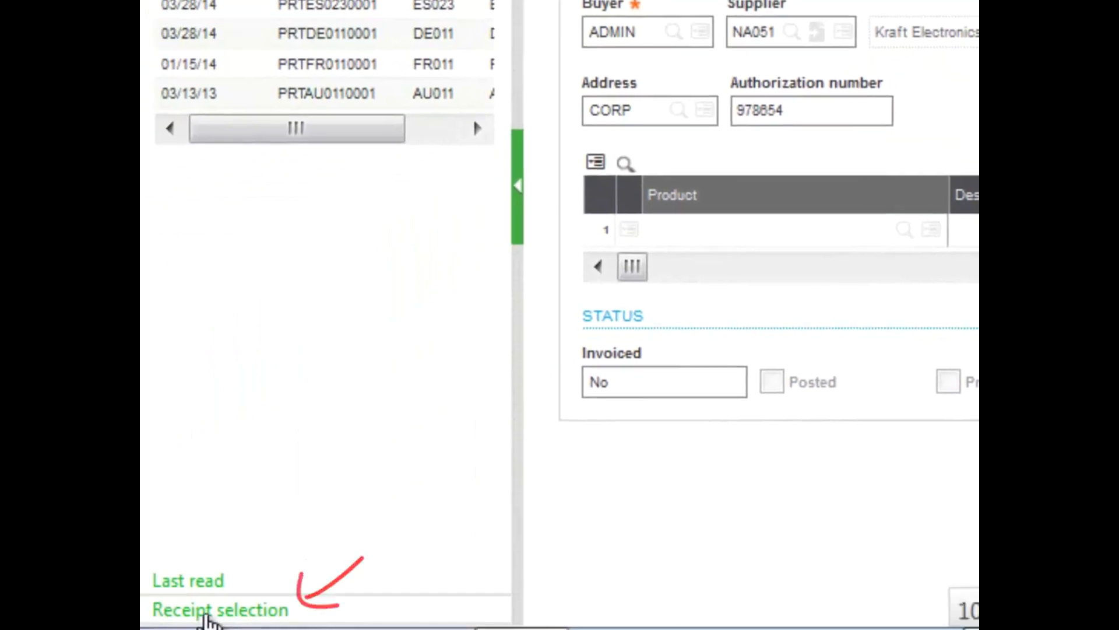
Load product BMS012 into line 1 from receipt RECNA0120076 via Receipt selection.
left_click(207, 609)
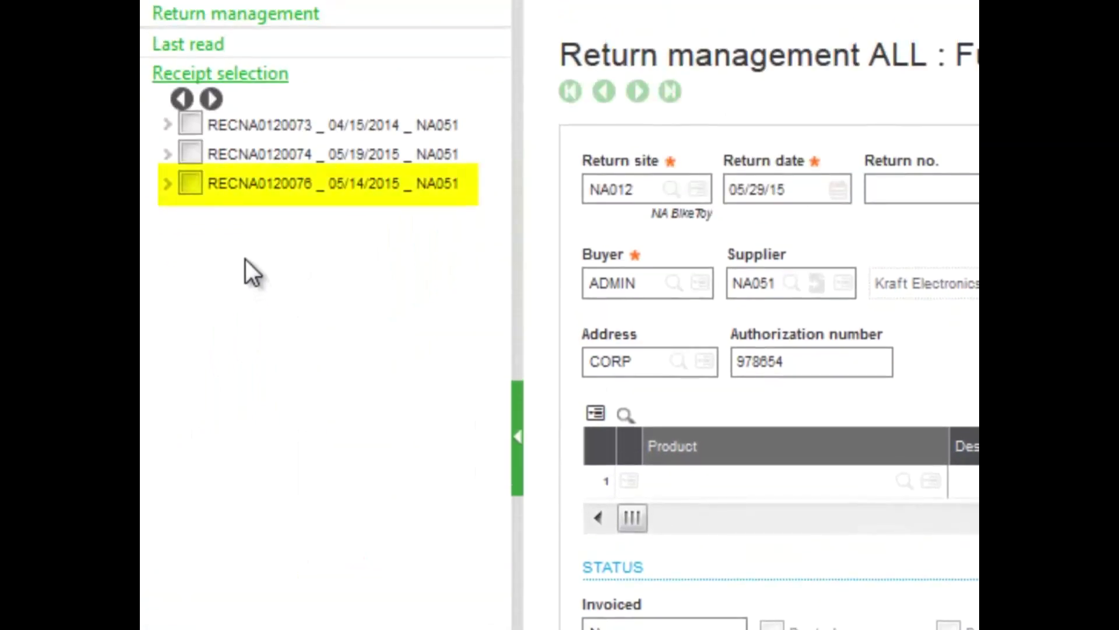
left_click(190, 184)
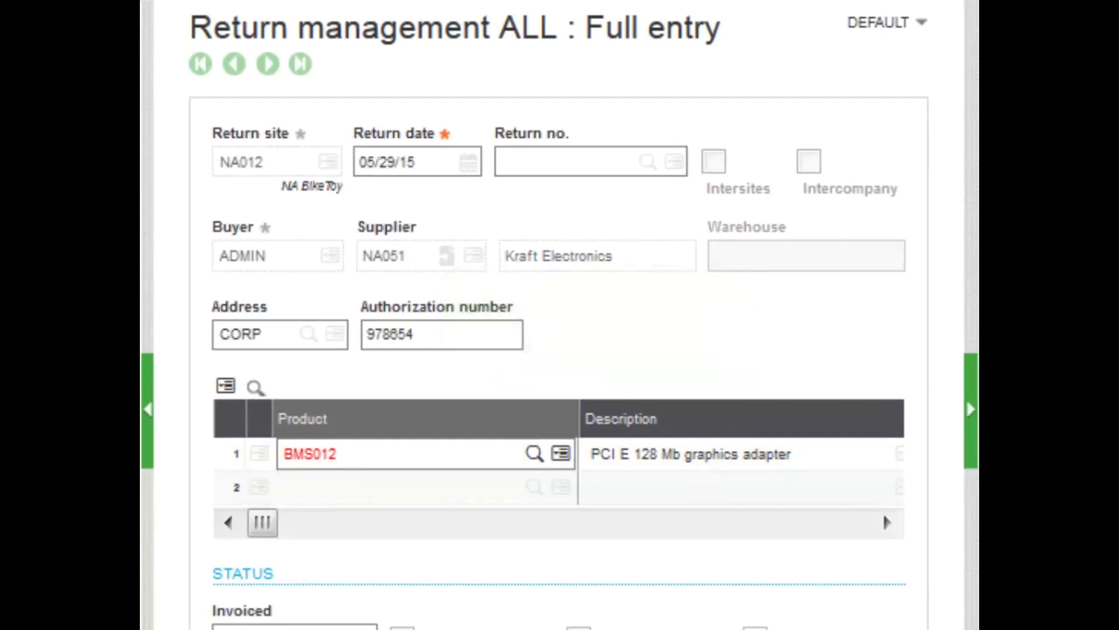
Set line 1's return reason to NOD (Not ordered), keeping quantity 15.
left_click(691, 453)
key("Tab")
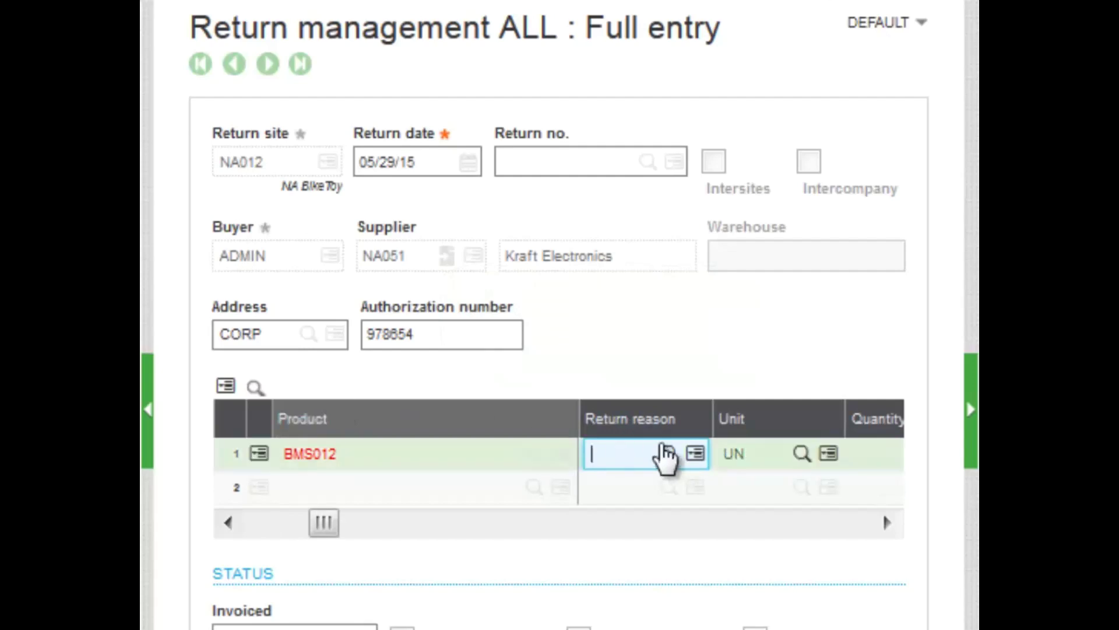
left_click(669, 454)
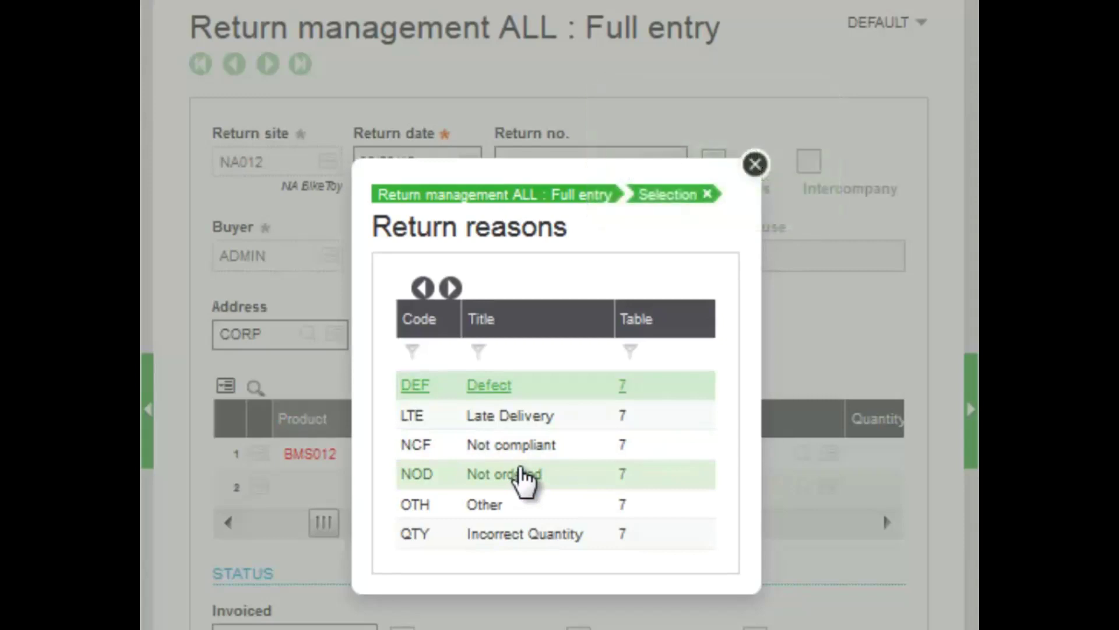
left_click(525, 475)
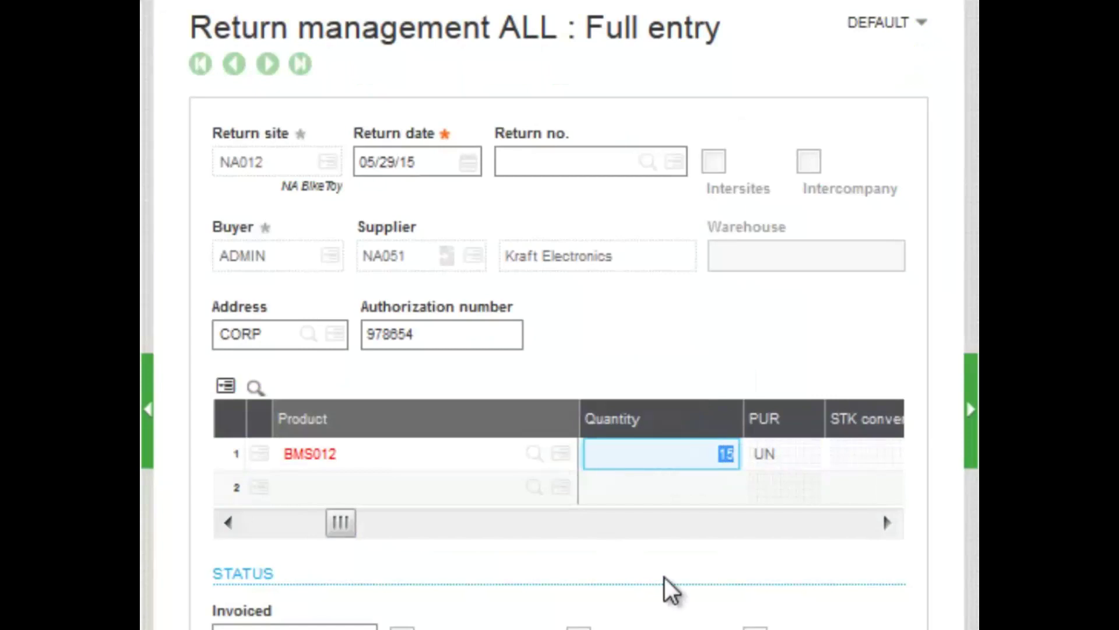
key("Tab")
key("Tab")
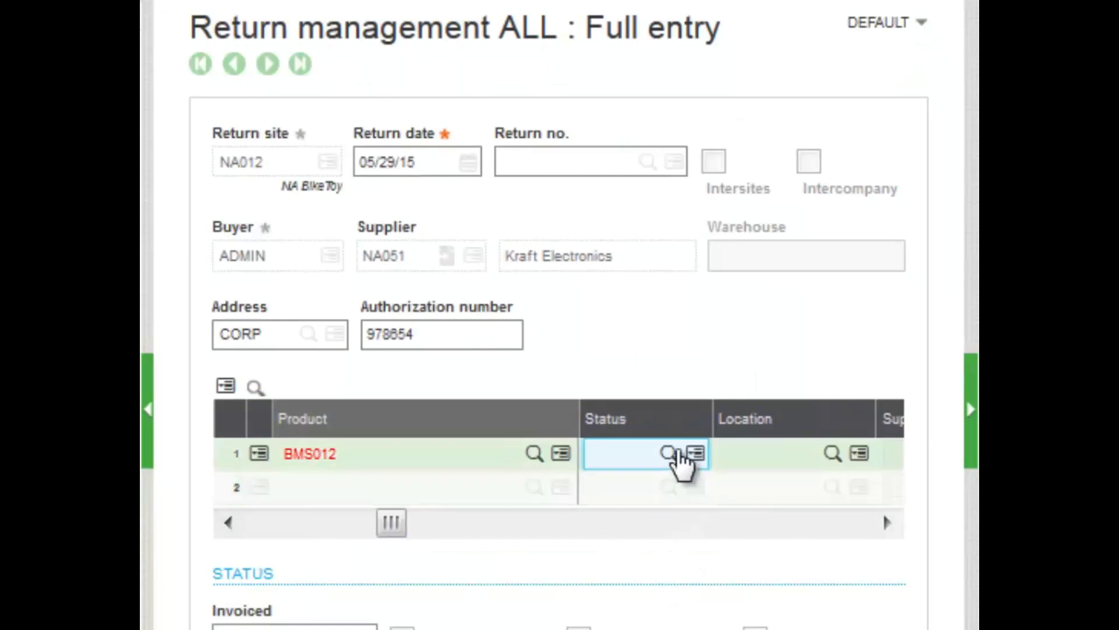
Set line 1's stock status to Supplier Return and pick a QUA storage location.
left_click(670, 454)
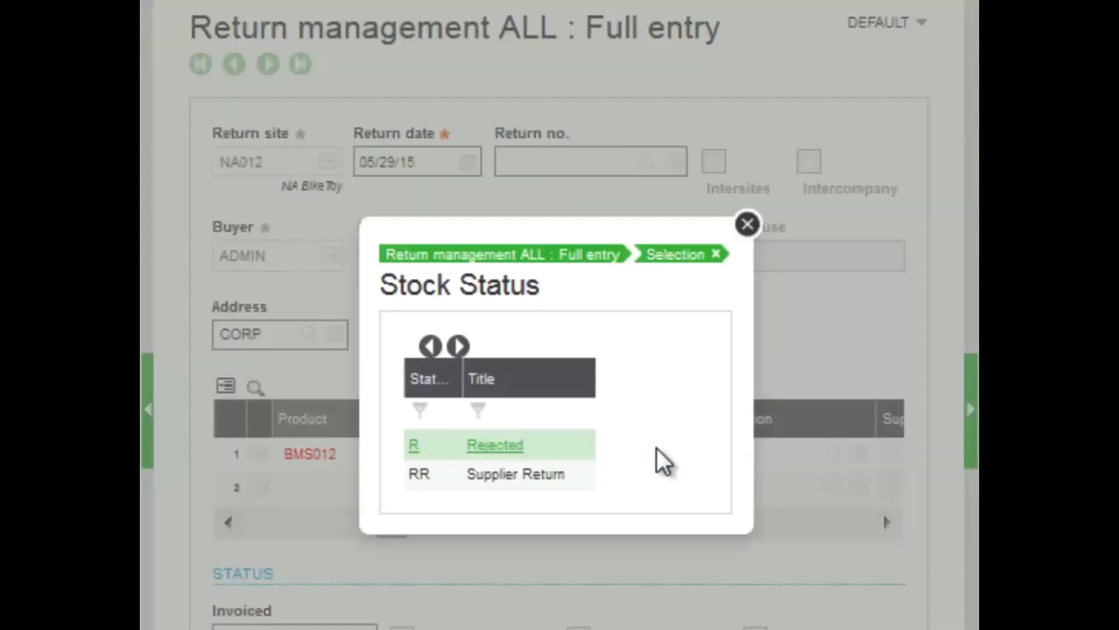
left_click(525, 481)
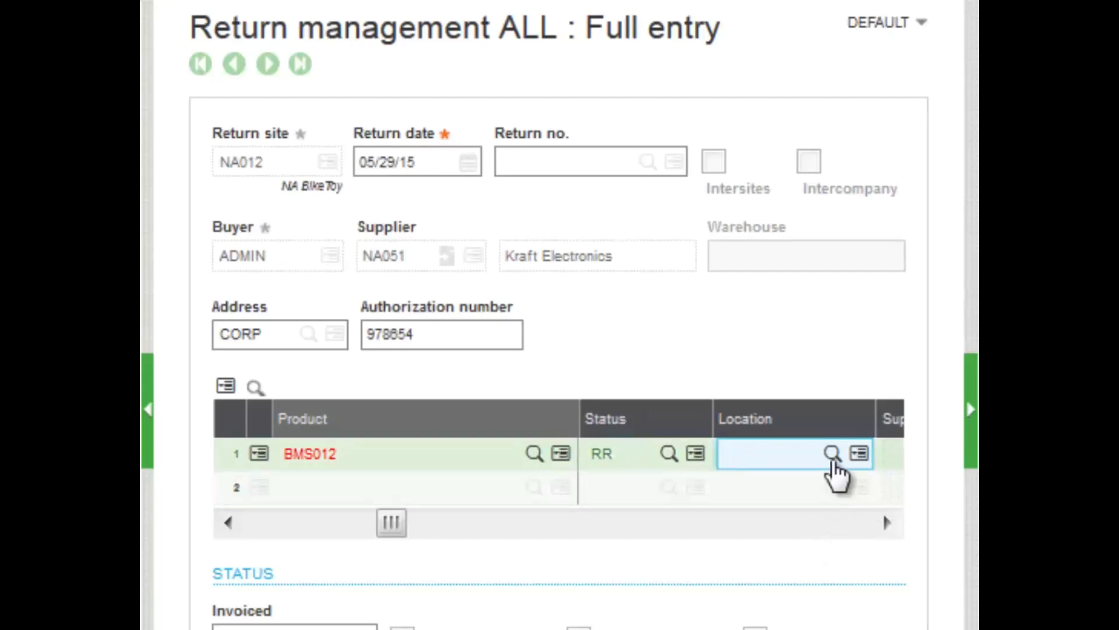
left_click(833, 454)
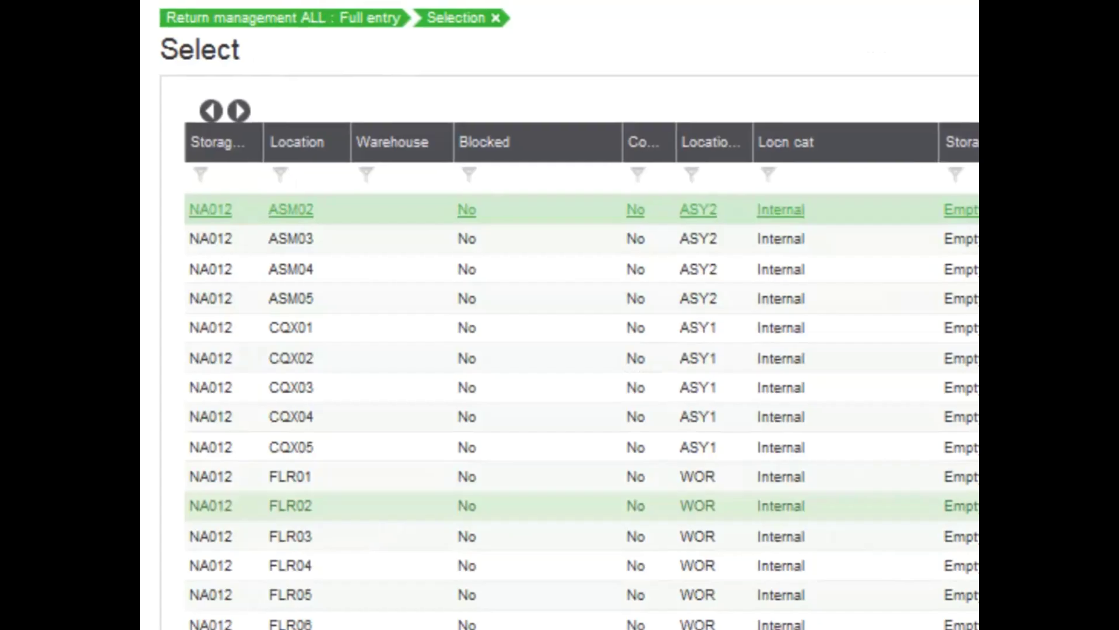
scroll(854, 612, "down", 9)
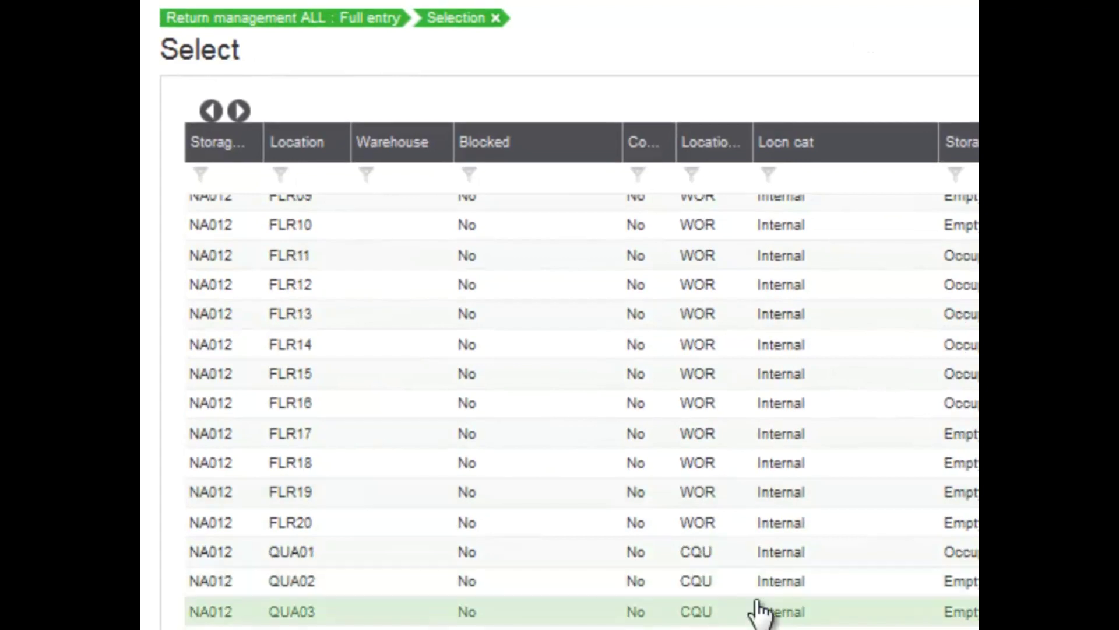
left_click(540, 554)
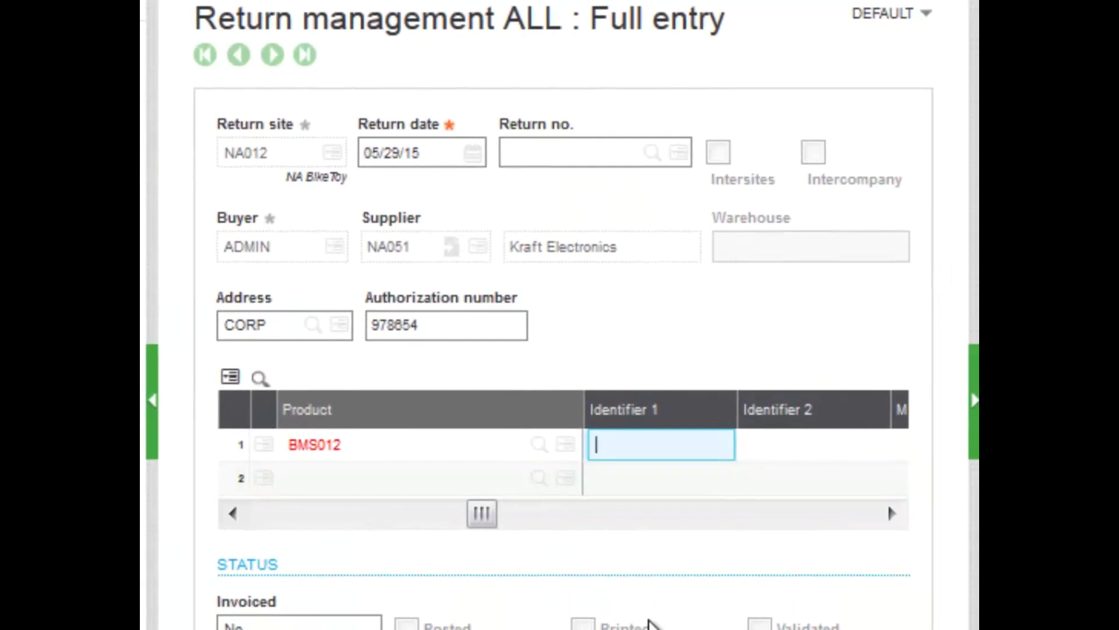
key("Tab")
key("Tab")
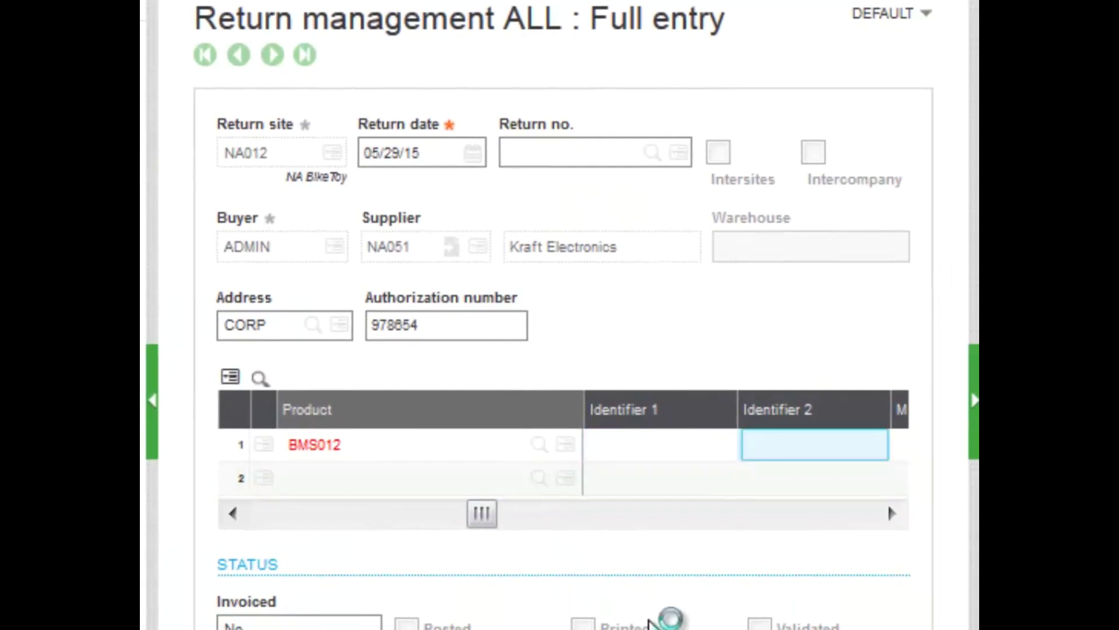
key("Tab")
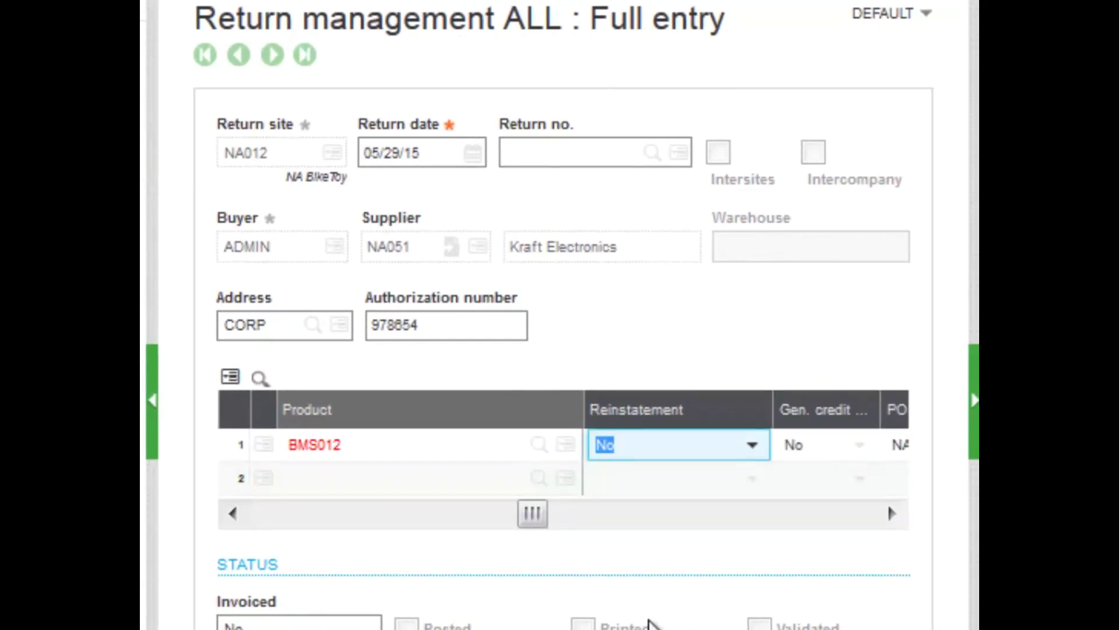
Keep line 1's Reinstatement at No and set Gen. credit to Yes.
left_click(760, 457)
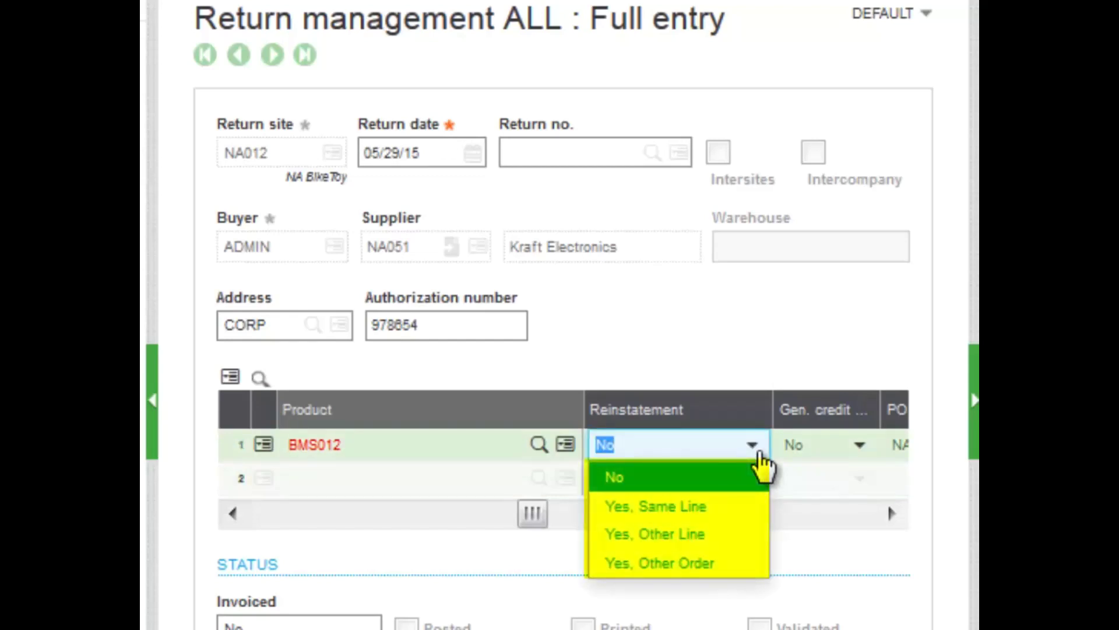
left_click(754, 380)
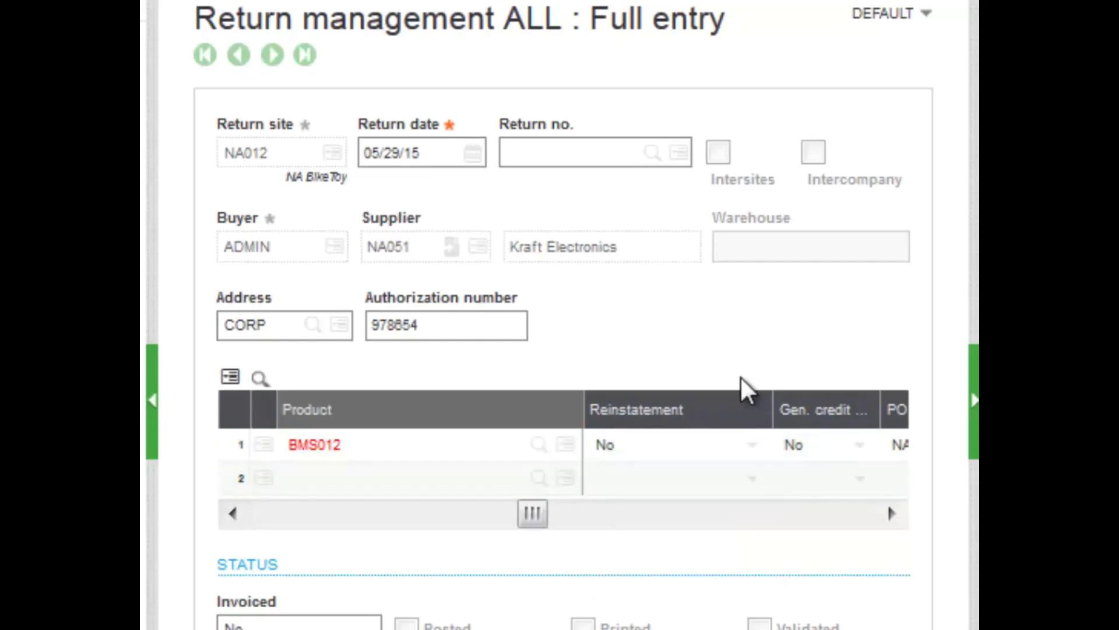
left_click(745, 443)
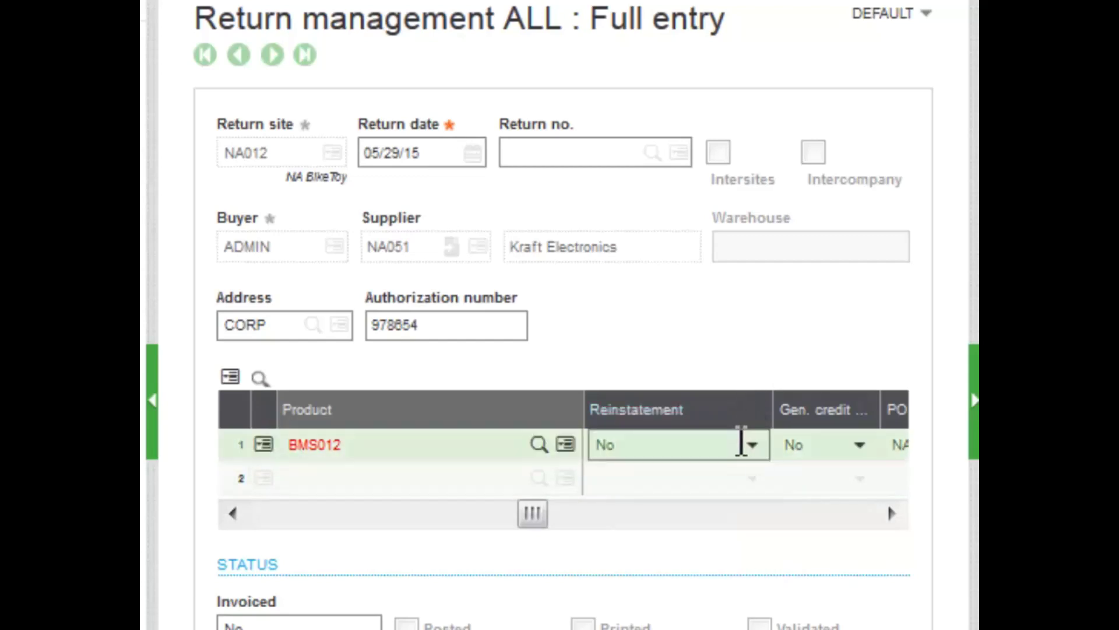
left_click(830, 450)
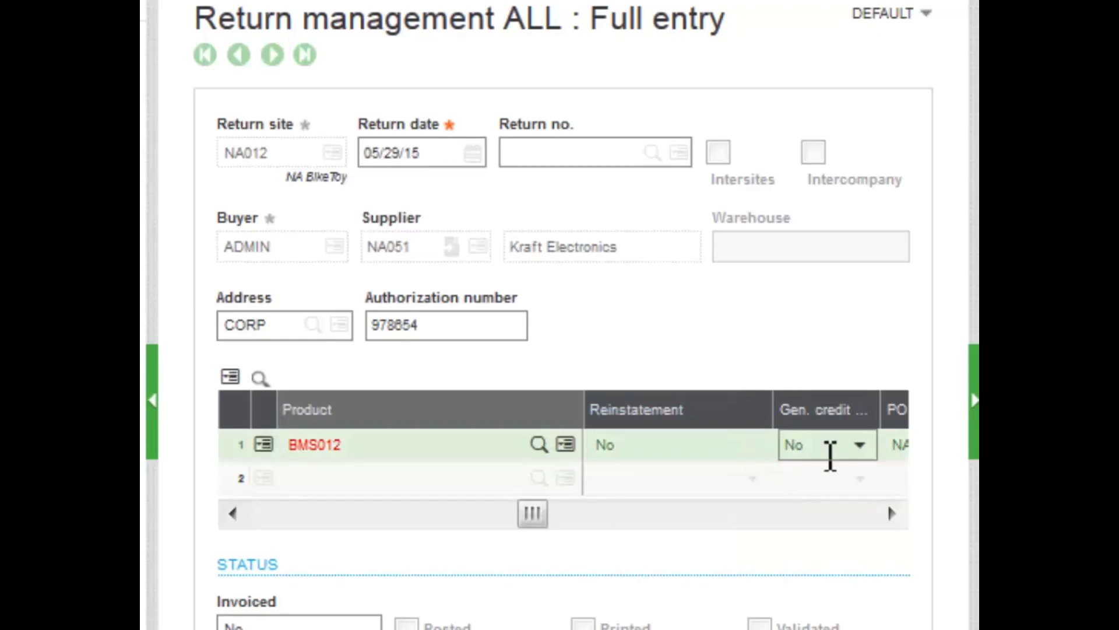
left_click(859, 449)
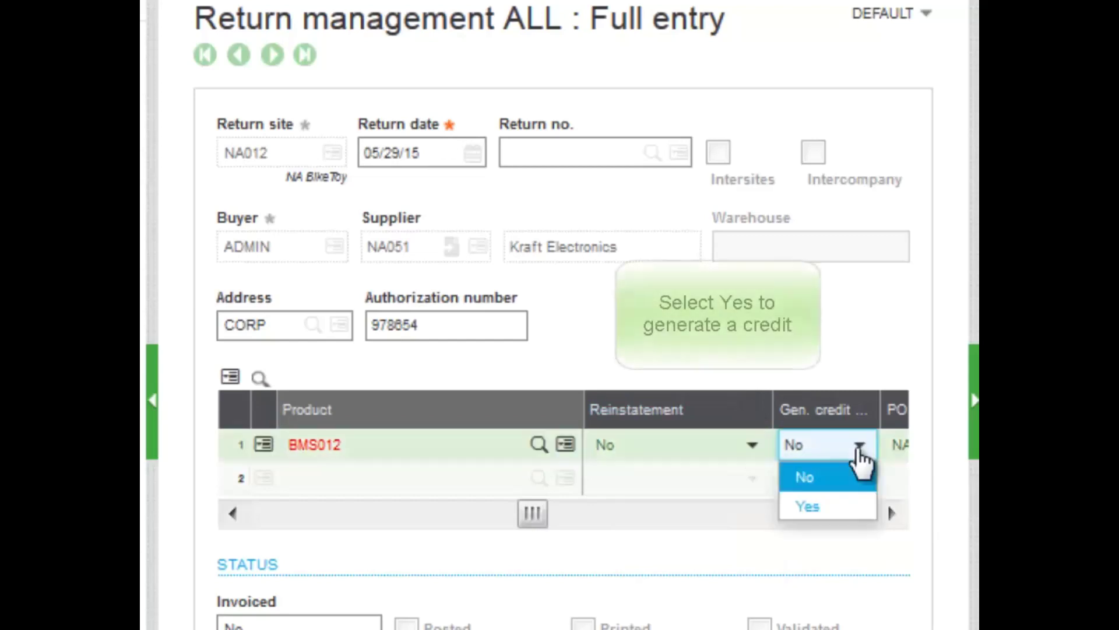
left_click(817, 512)
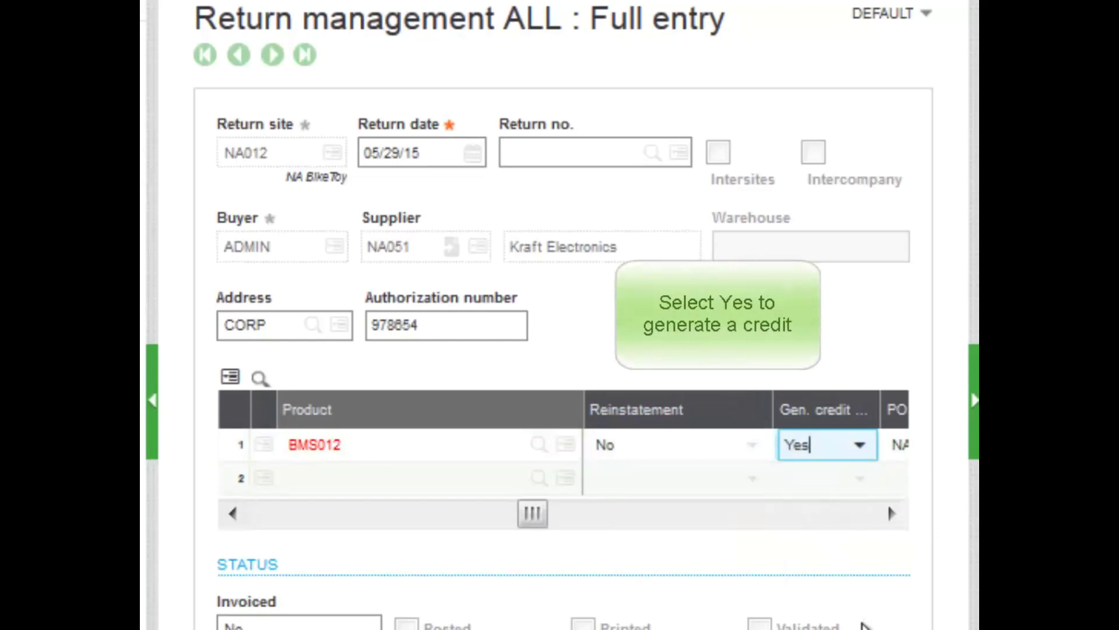
Keep purchase type Purchase, accepting 20200, KG weight unit and 0.500 unit weight.
key("Tab")
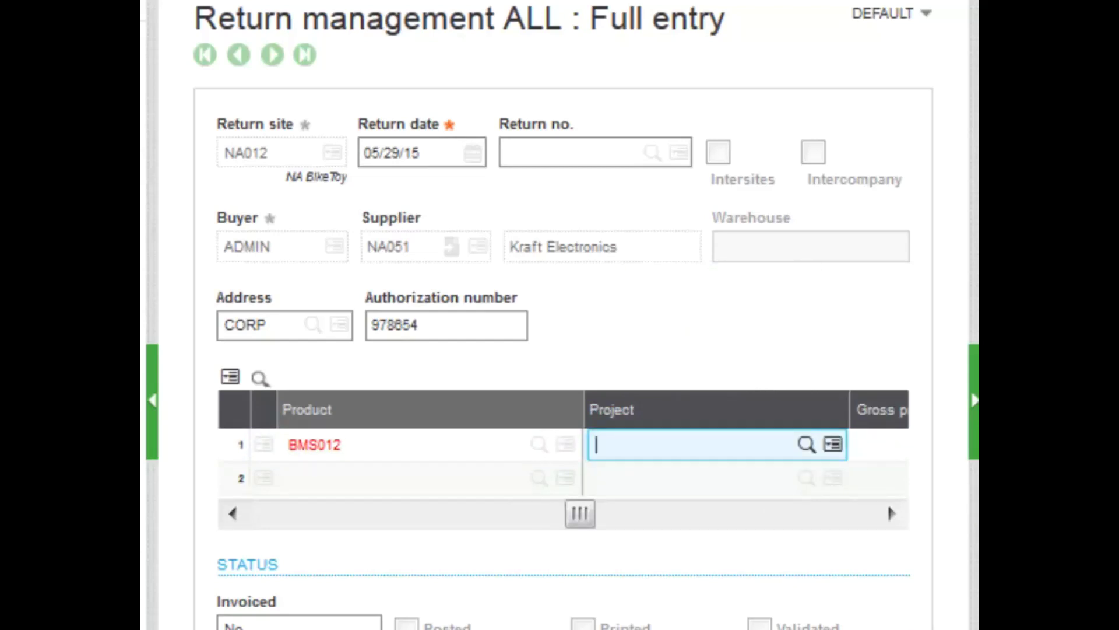
key("Tab")
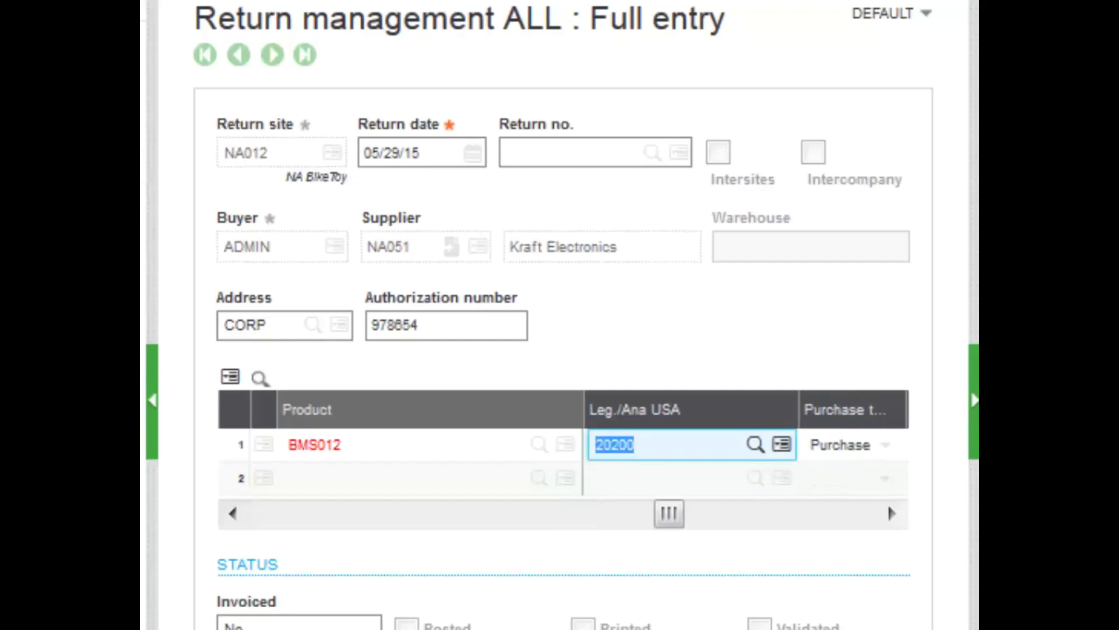
key("Tab")
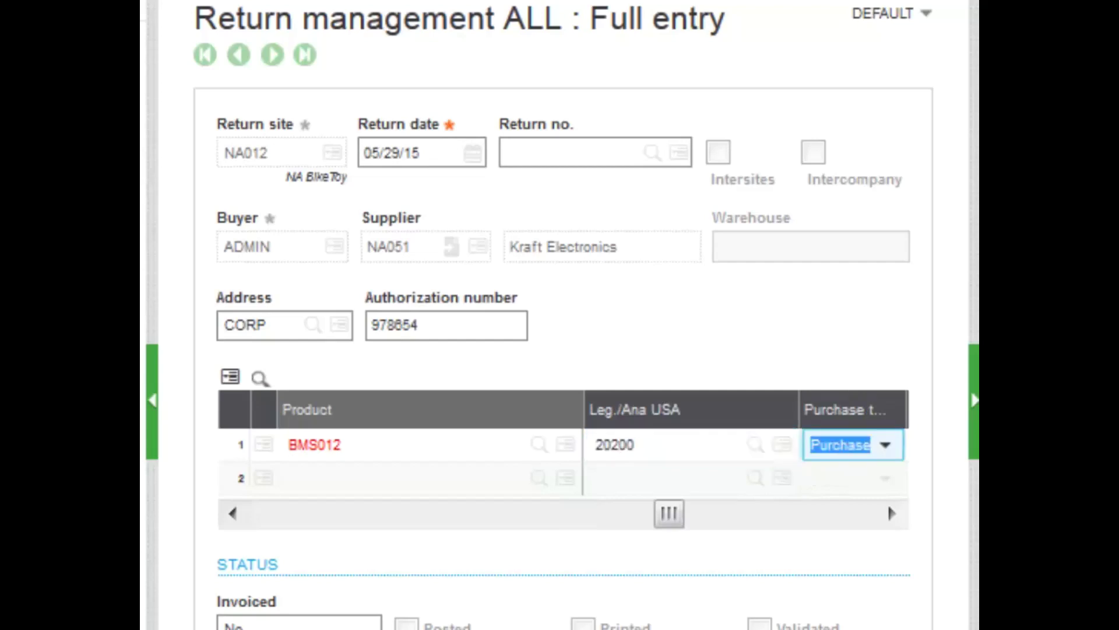
left_click(890, 449)
left_click(890, 453)
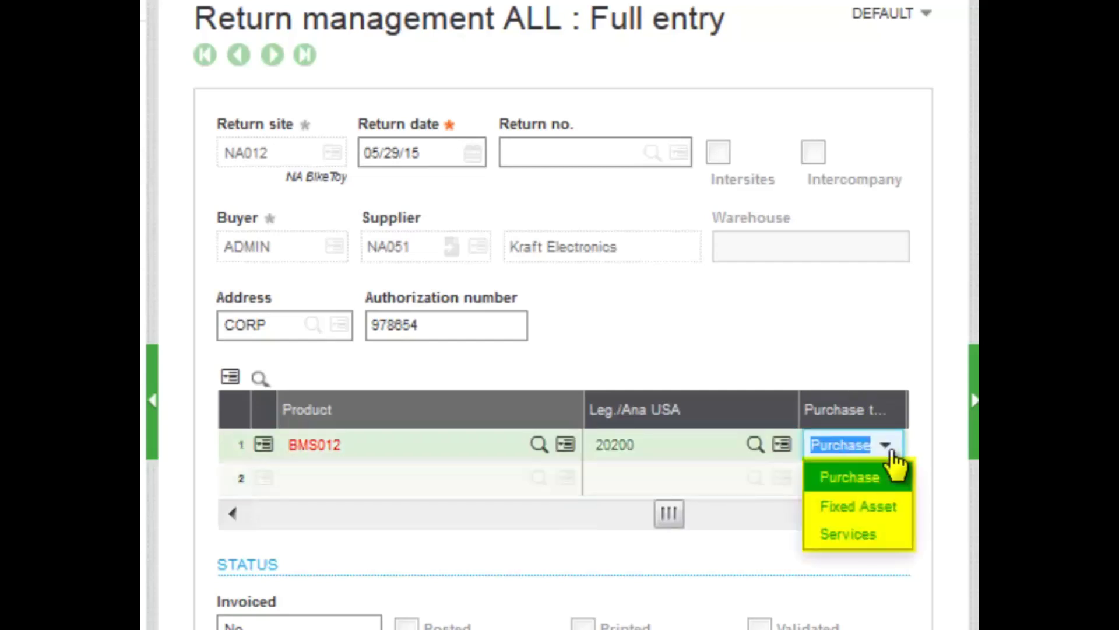
left_click(865, 481)
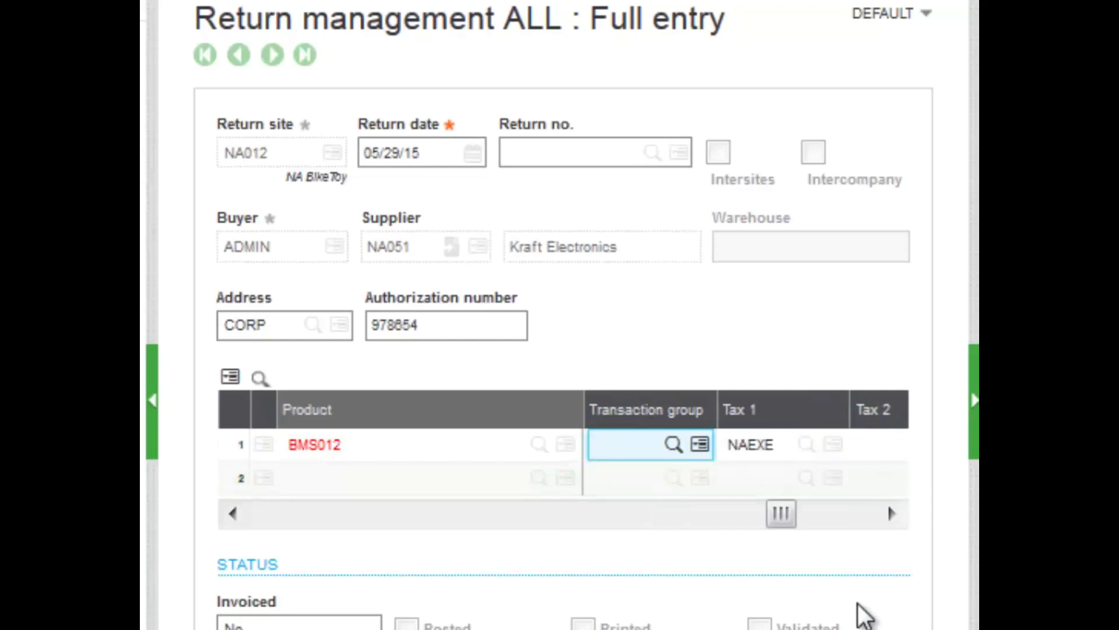
key("Tab")
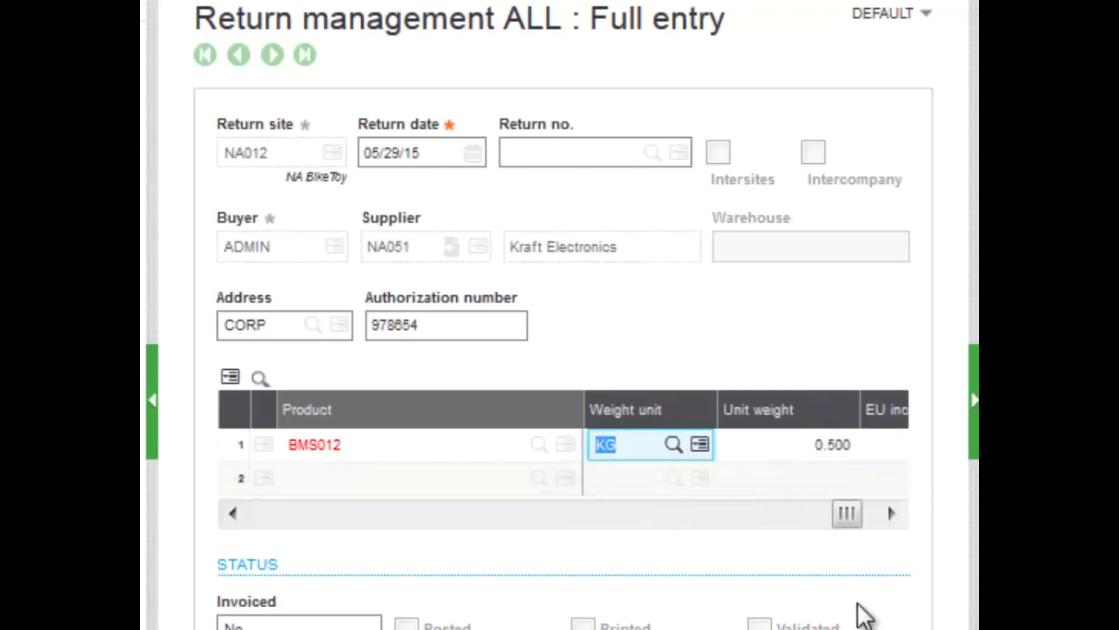
key("Tab")
key("Tab")
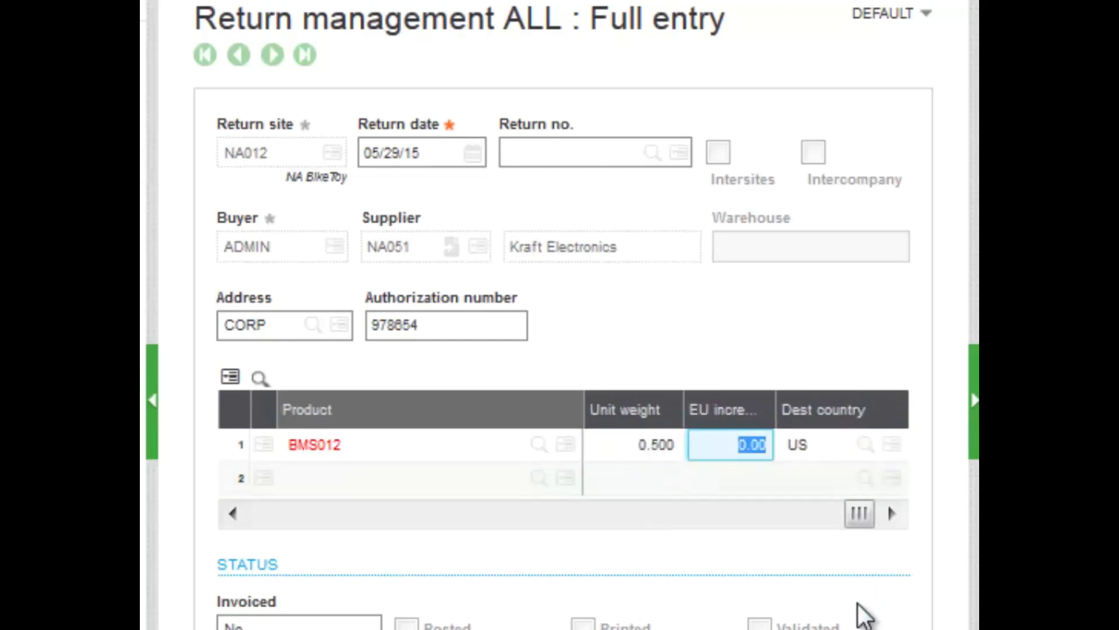
key("Tab")
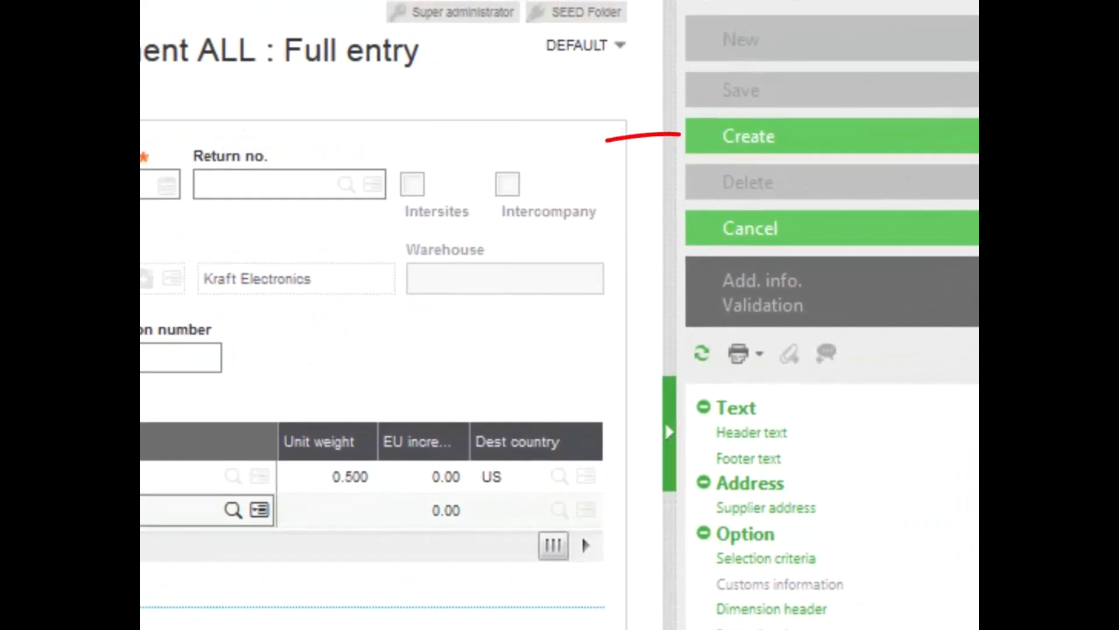
Create return PRTNA0120002, then validate it and confirm the warning.
left_click(742, 146)
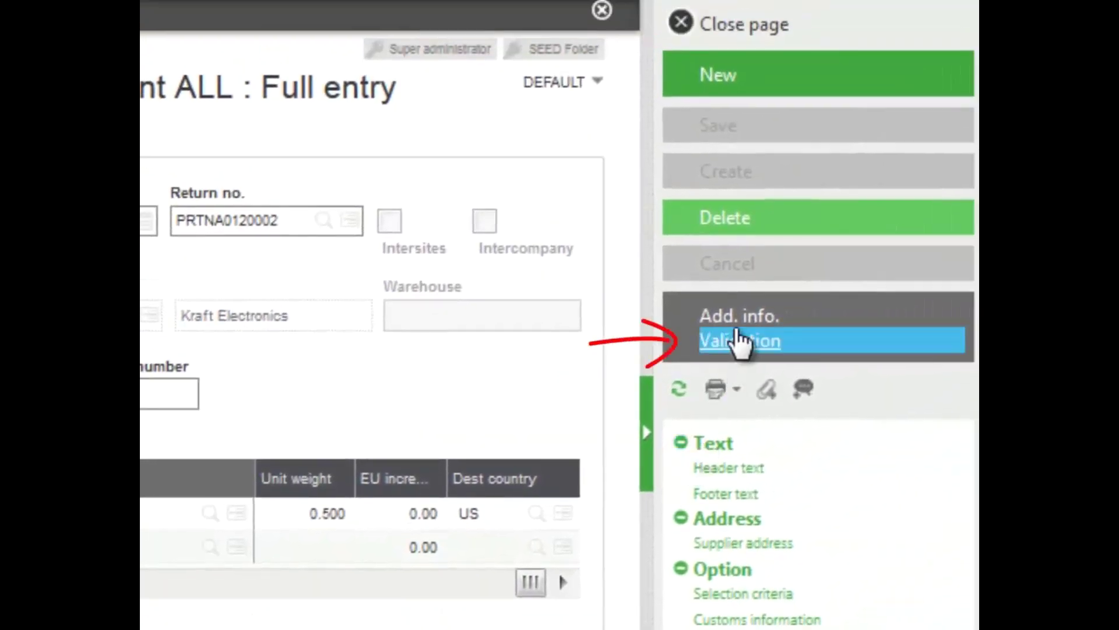
left_click(740, 341)
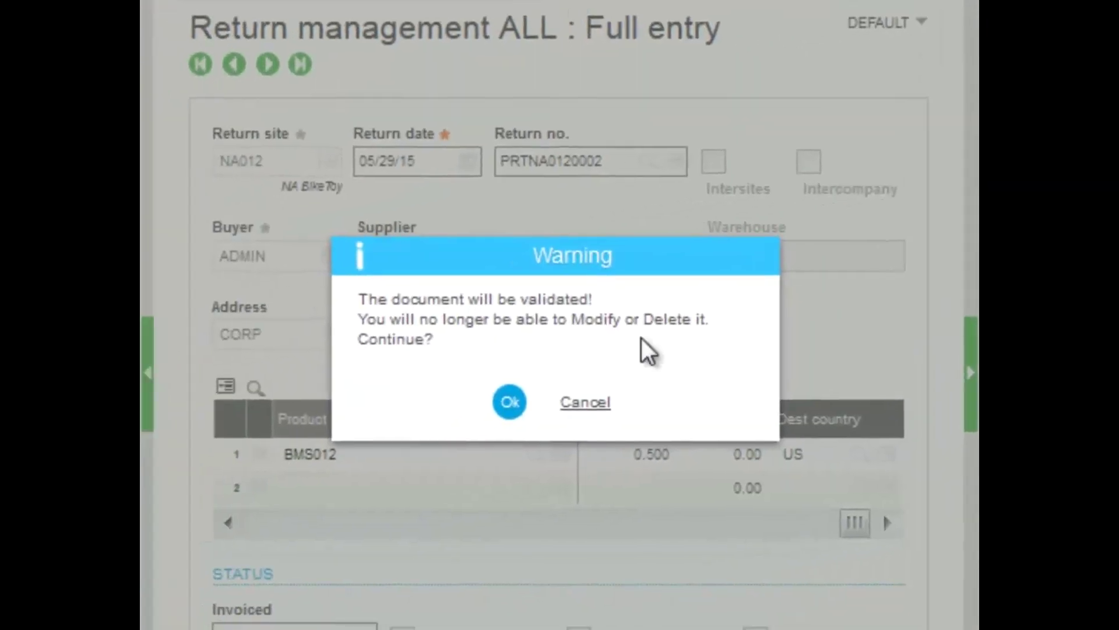
left_click(499, 402)
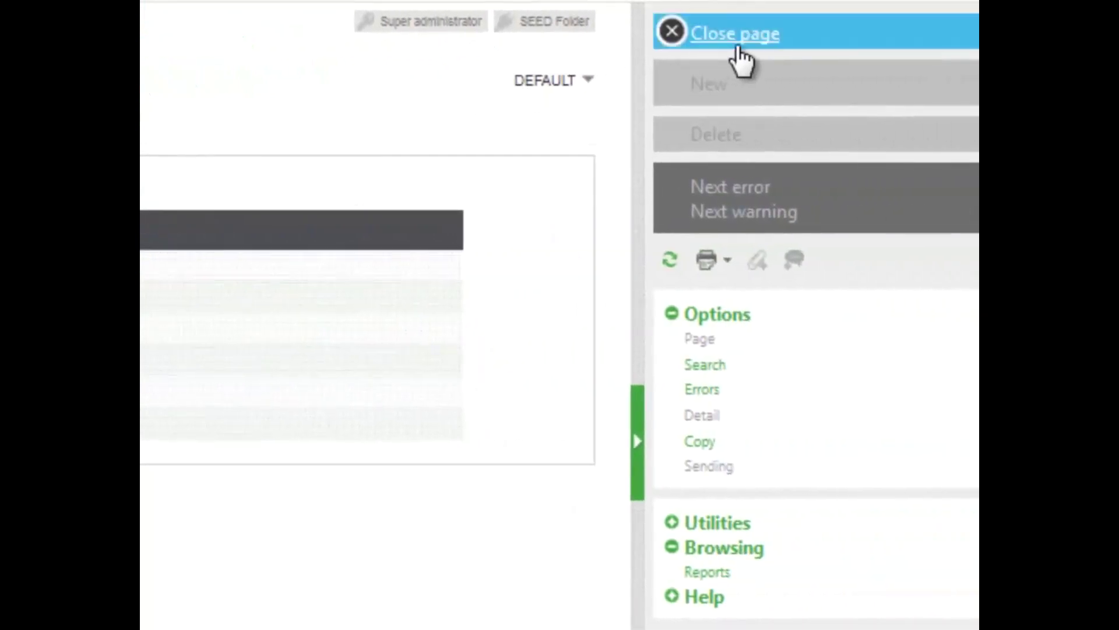
Close the validation log and open Purchase invoice control under ALL Full entry.
left_click(739, 49)
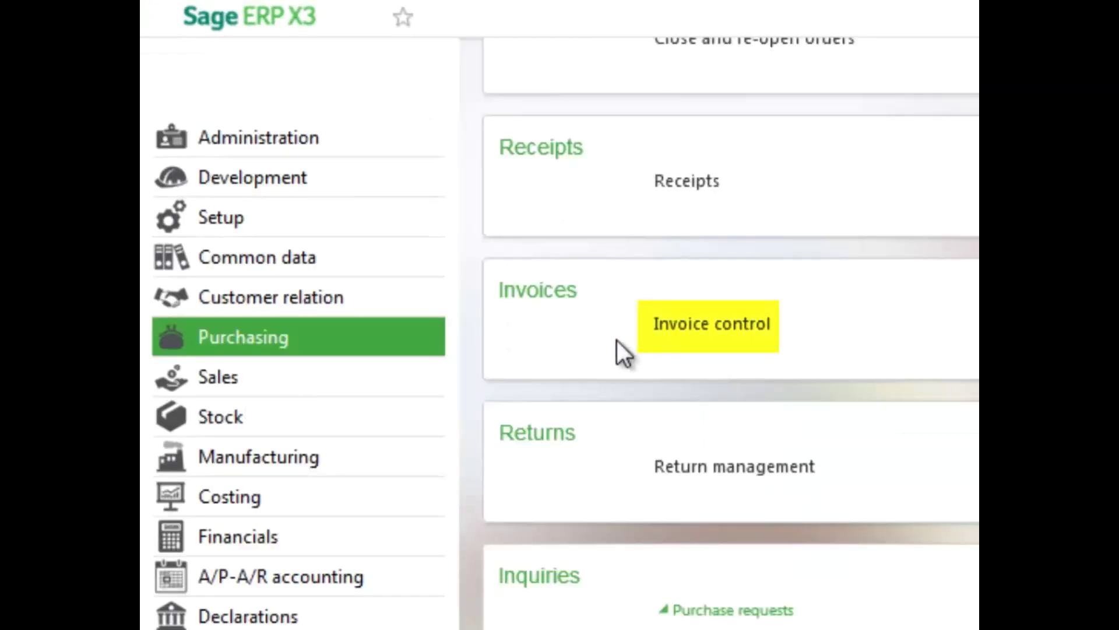
left_click(749, 327)
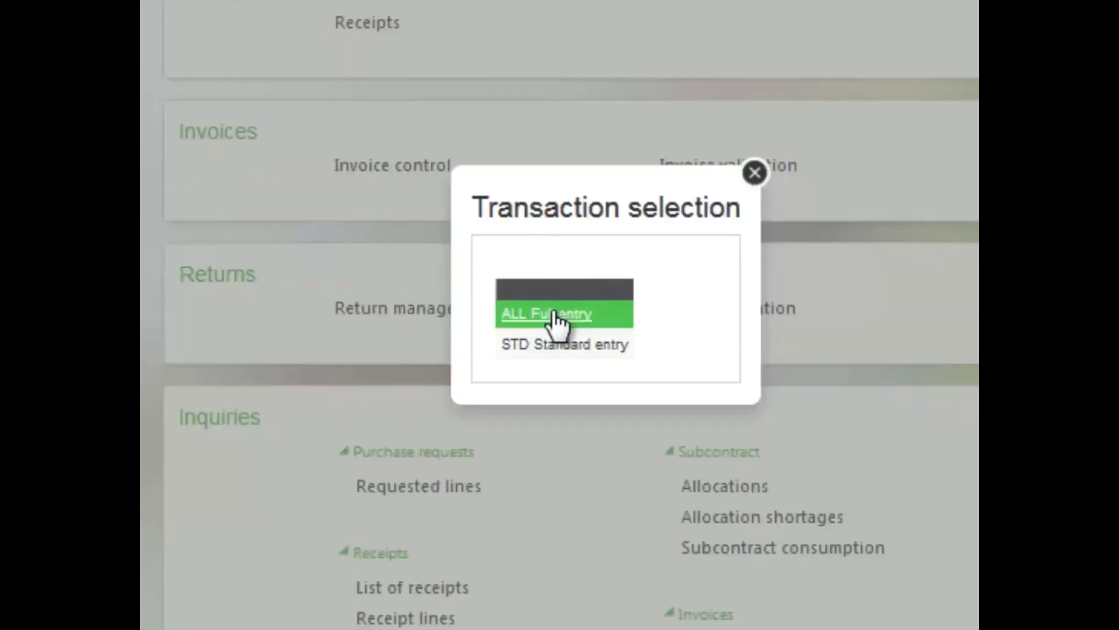
left_click(551, 314)
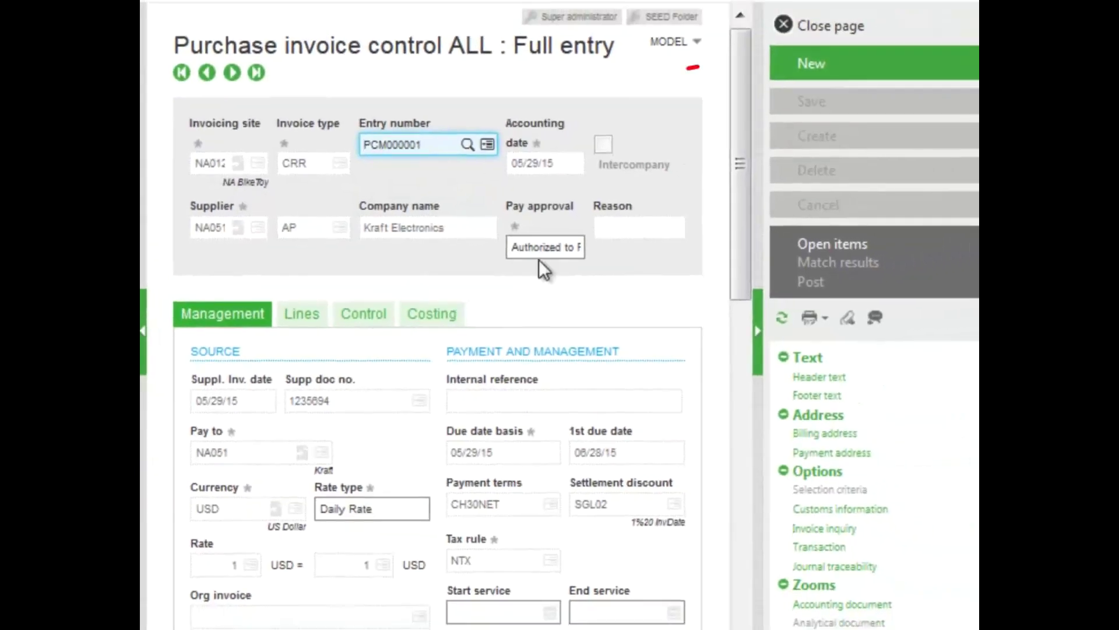
Start a new purchase invoice for site NA012 with invoice type CRR.
left_click(820, 58)
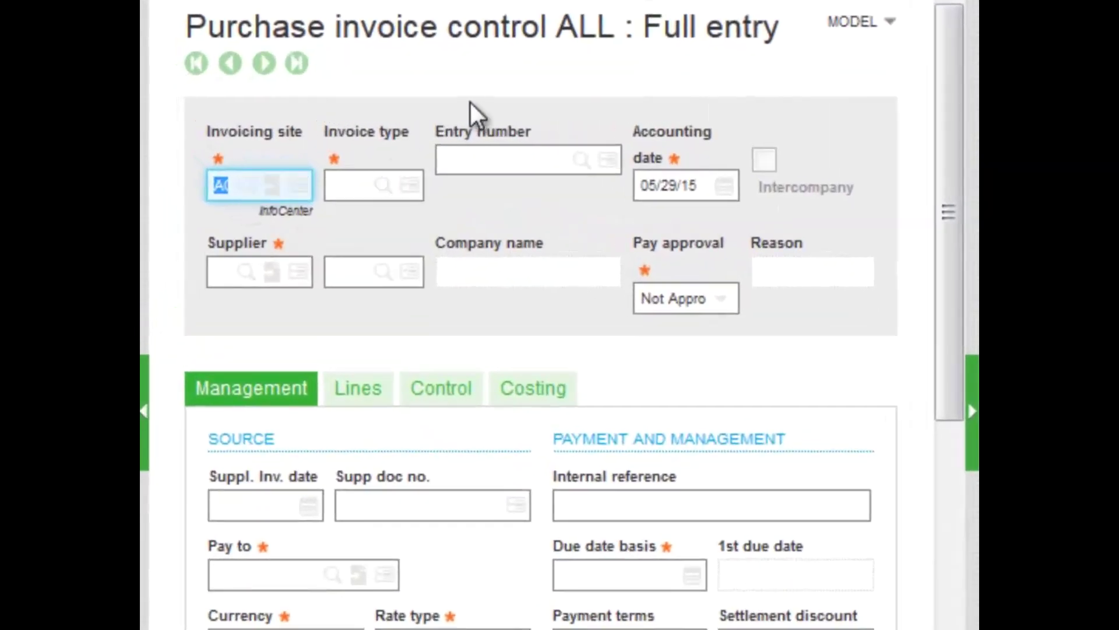
type("na012")
key("Tab")
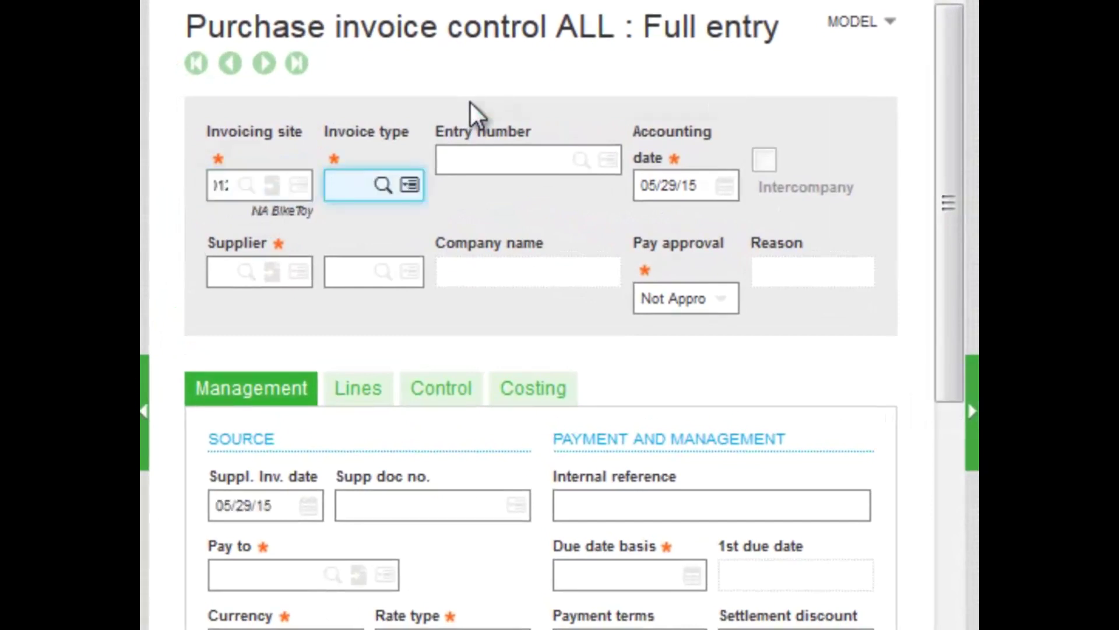
left_click_drag(470, 103, 383, 188)
left_click(382, 186)
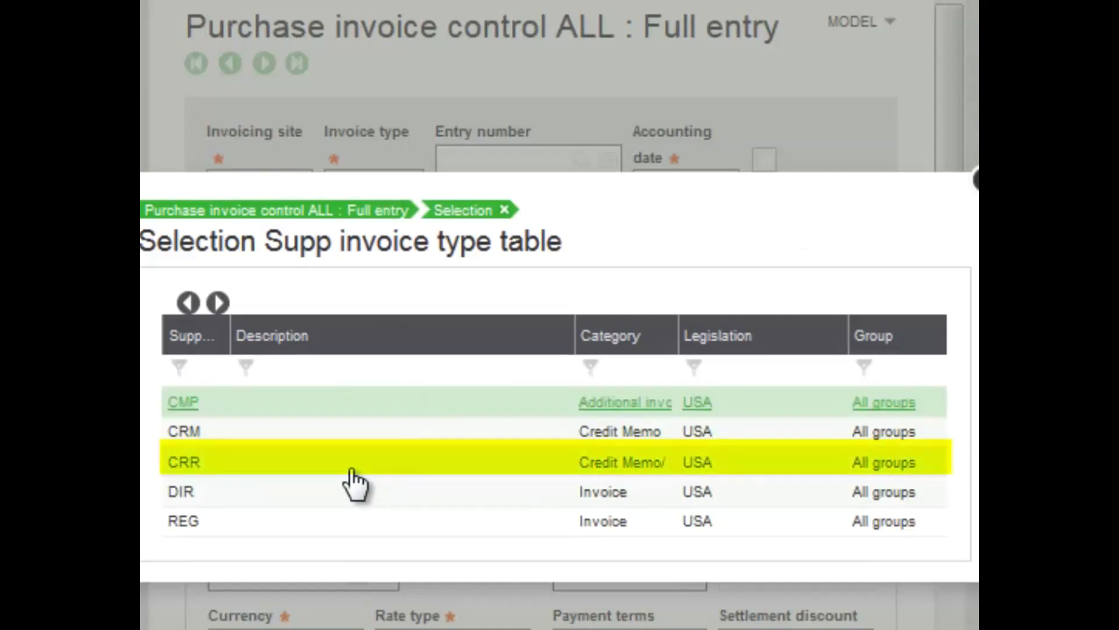
left_click(352, 471)
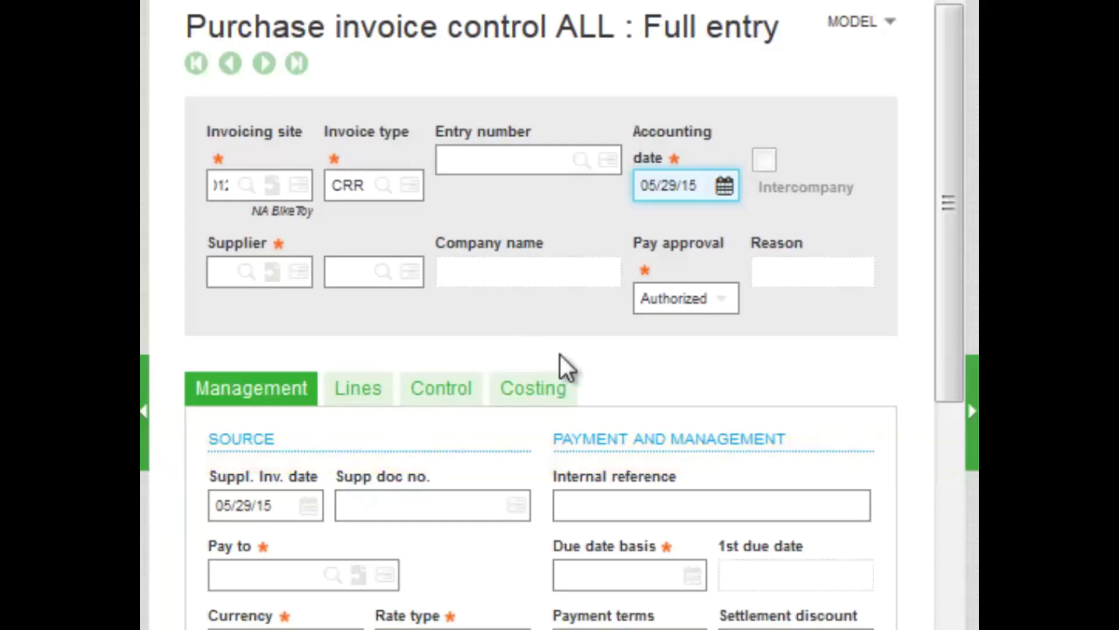
Enter supplier NA051 (Kraft Electronics) and list its returns available for crediting.
key("Tab")
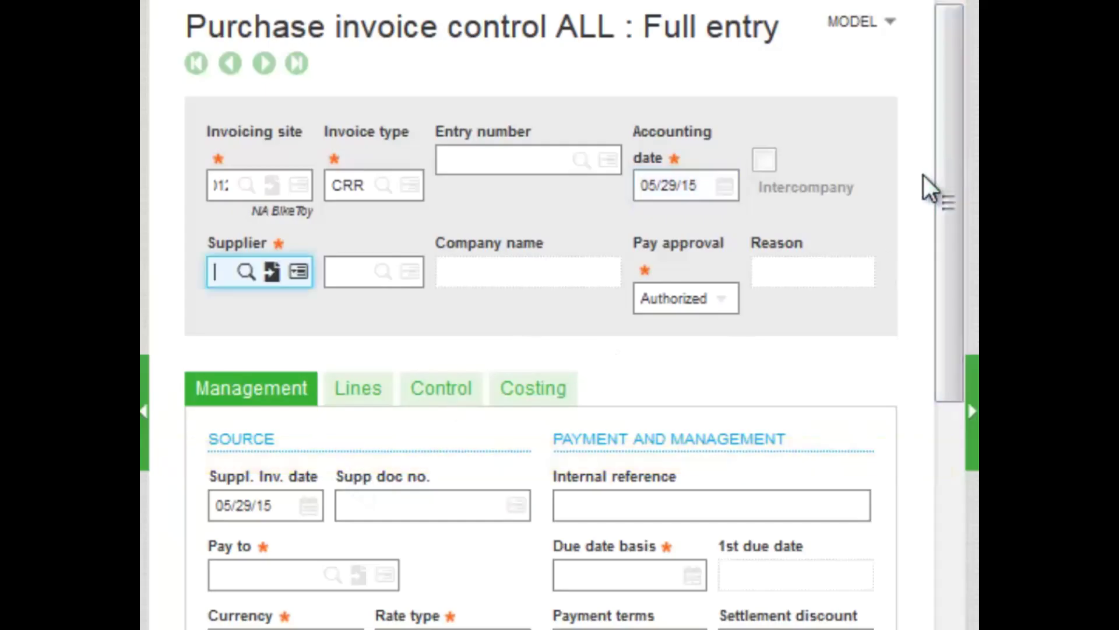
type("na051")
key("Tab")
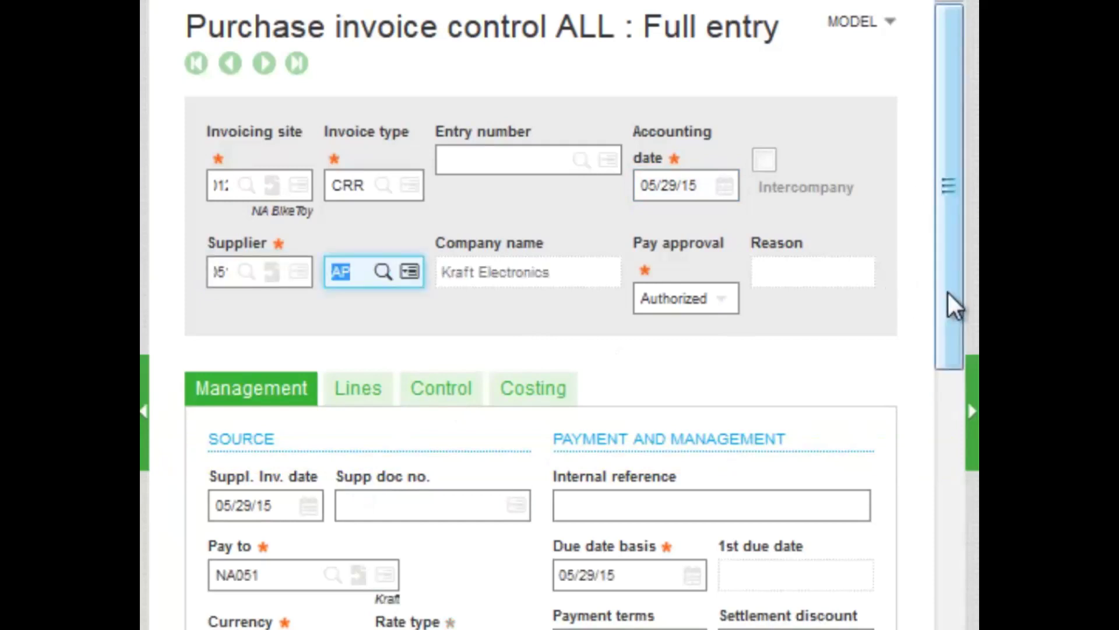
scroll(952, 305, "down", 8)
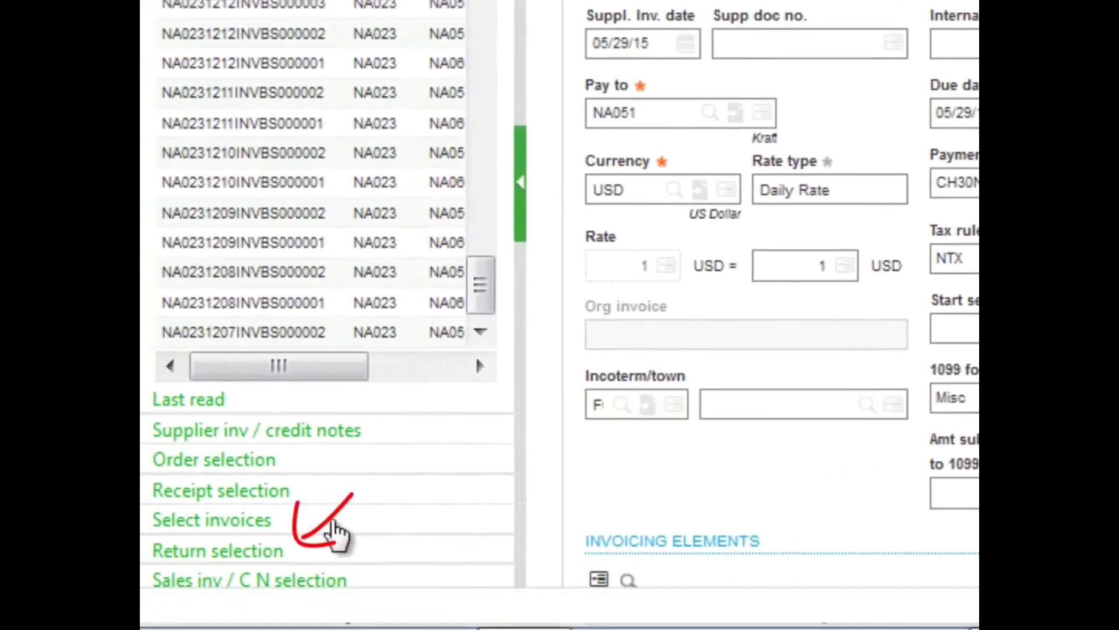
left_click(208, 557)
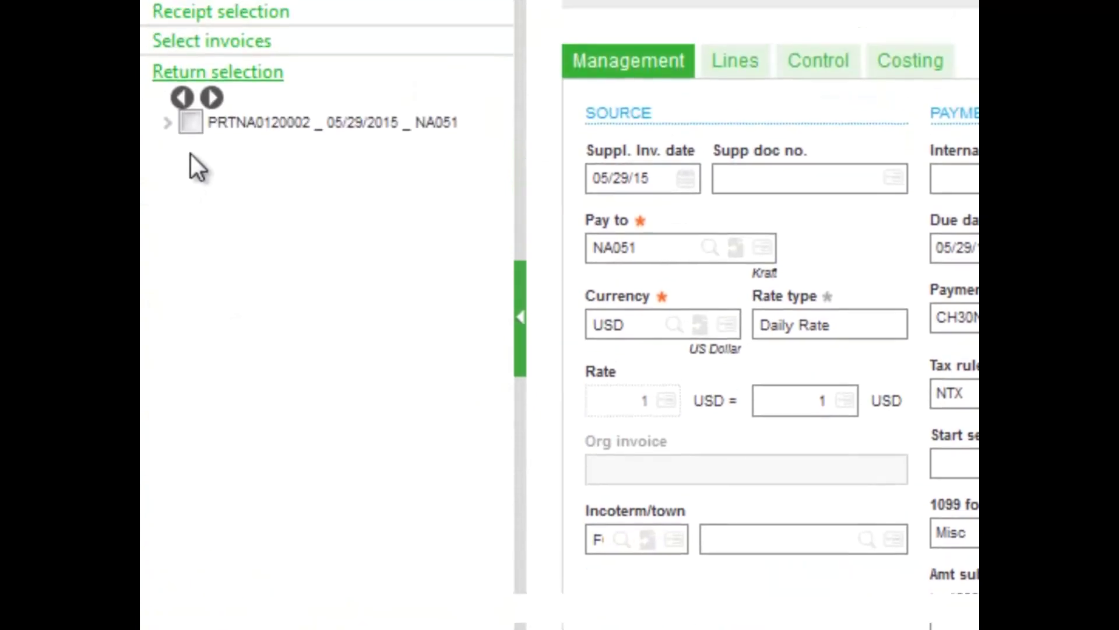
Add return PRTNA0120002 to the lines and set supplier document number 78654.
left_click(191, 247)
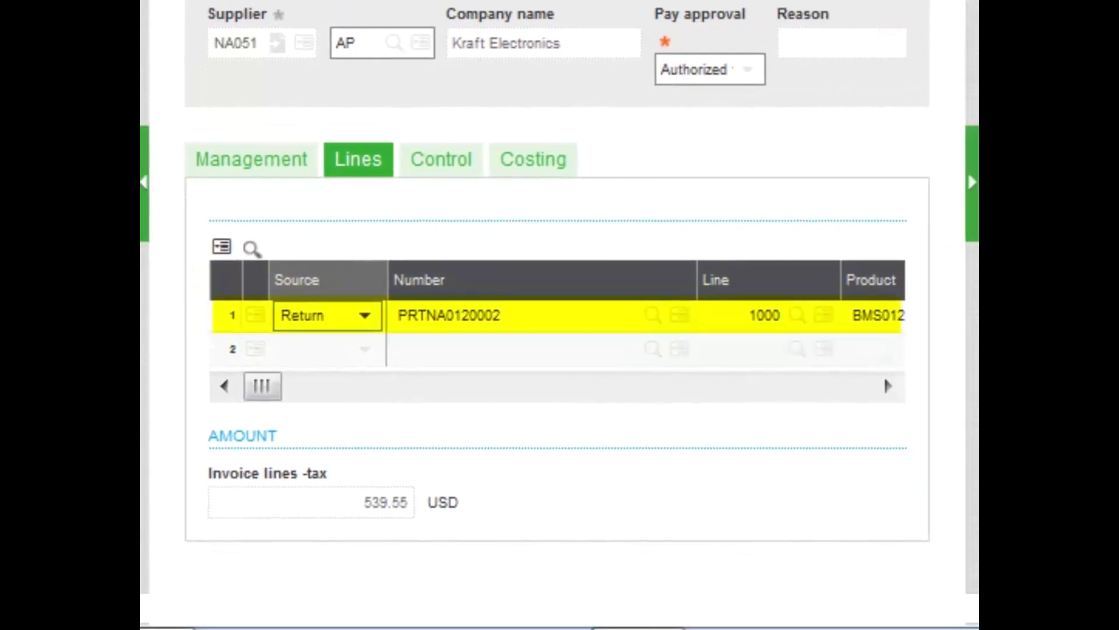
left_click(225, 170)
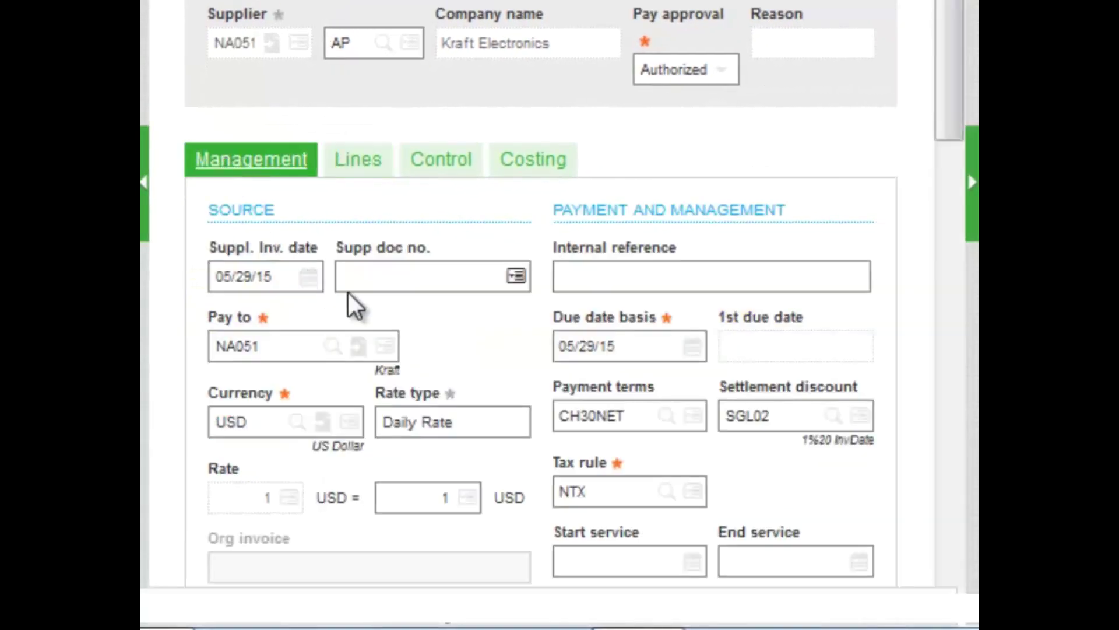
left_click(430, 280)
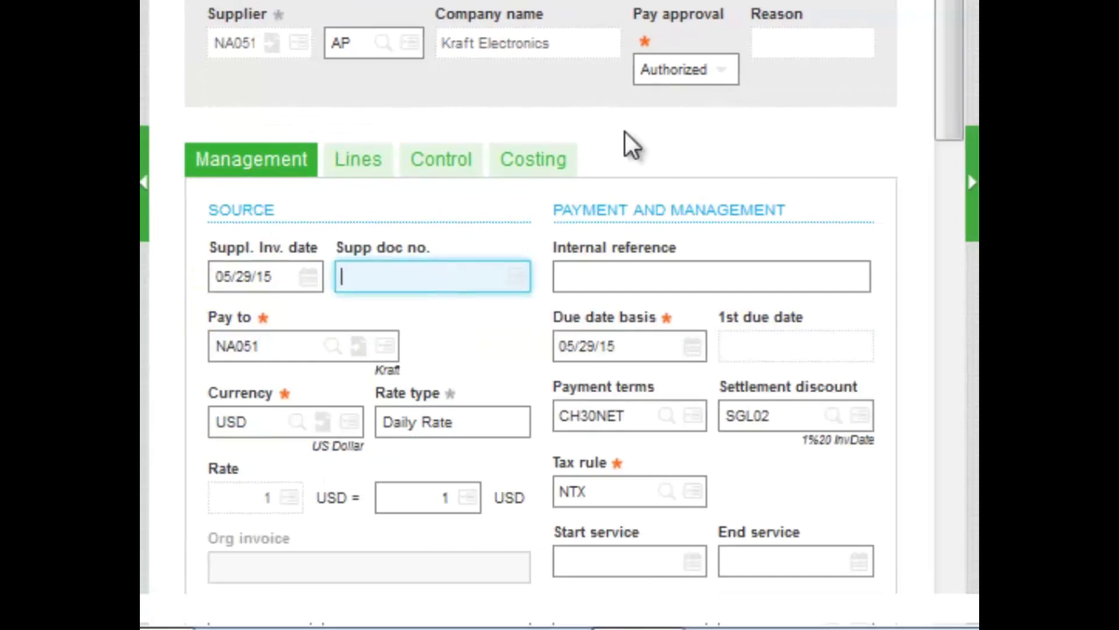
type("78654")
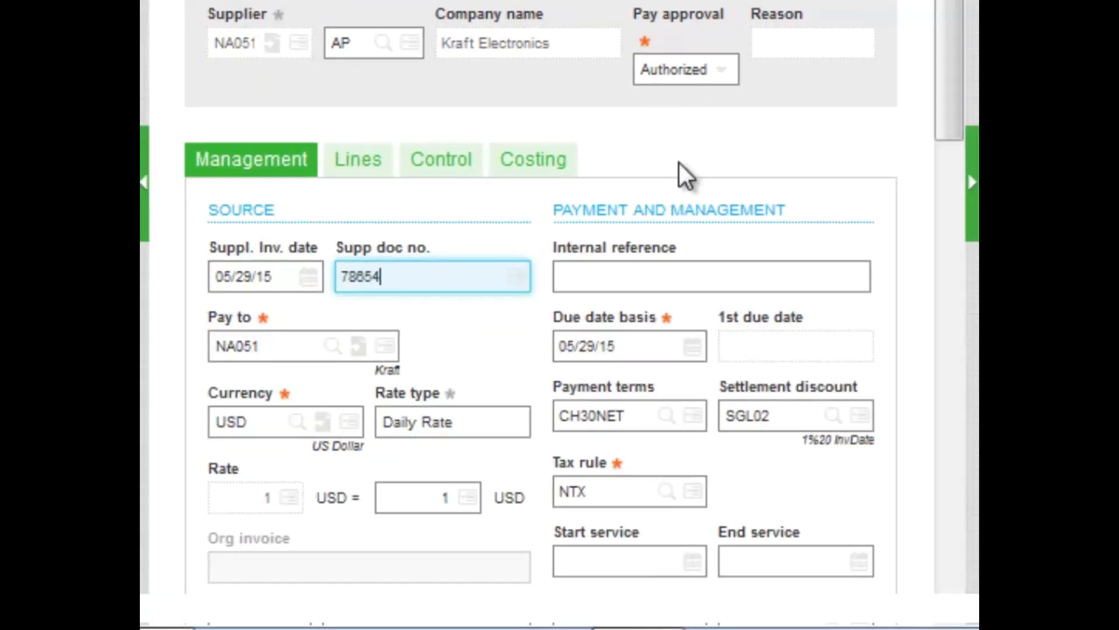
left_click(462, 163)
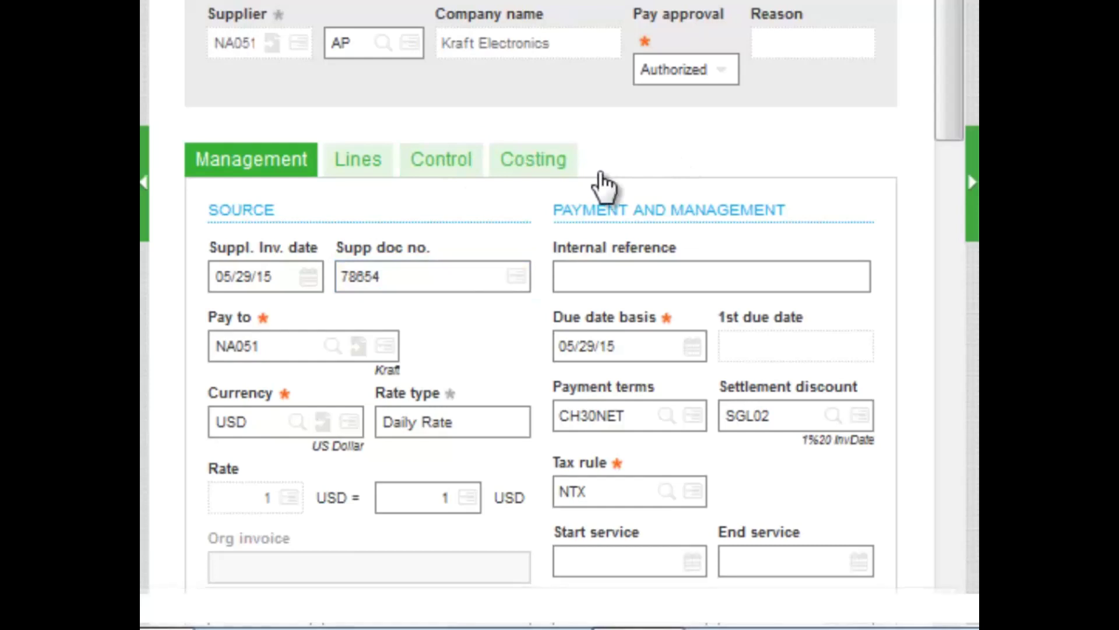
Enter 539.55 as the invoice lines pre-tax total.
left_click(462, 173)
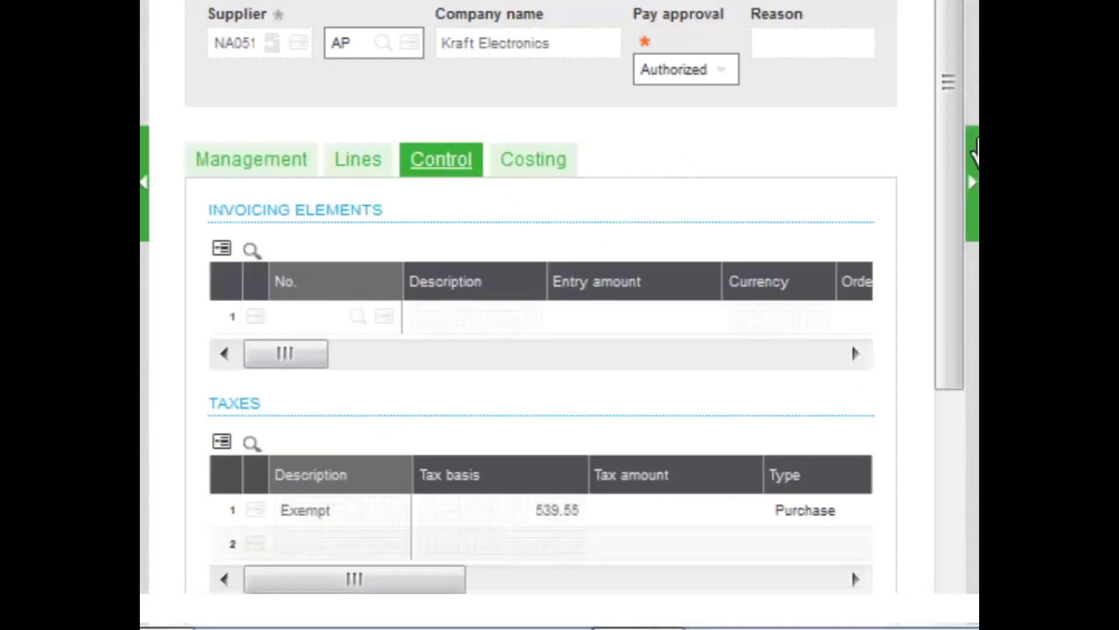
scroll(919, 324, "down", 5)
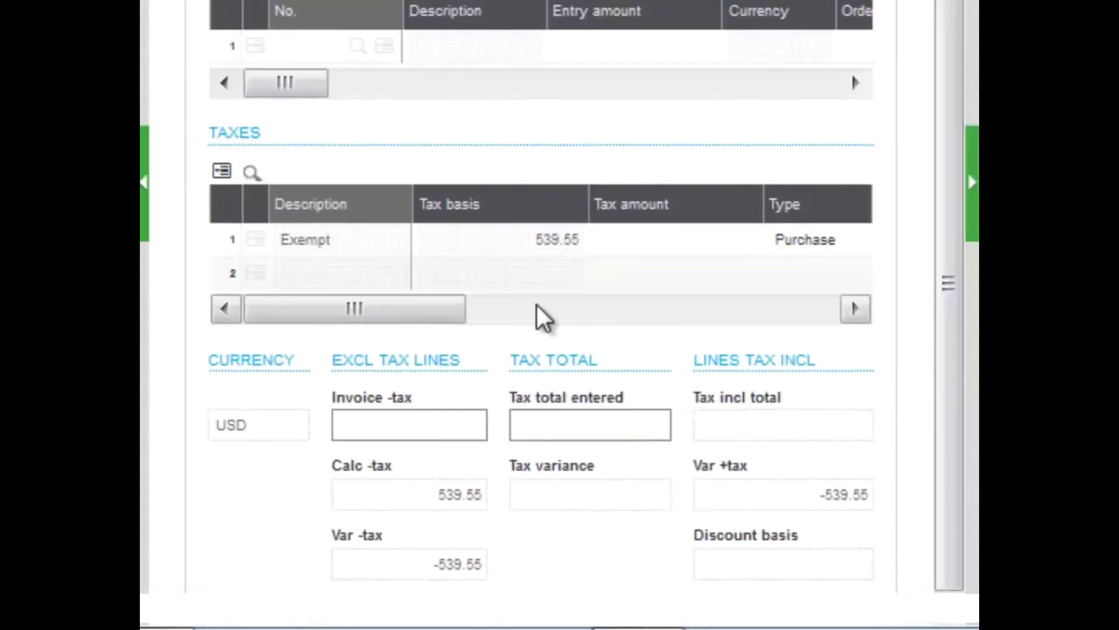
scroll(676, 103, "up", 10)
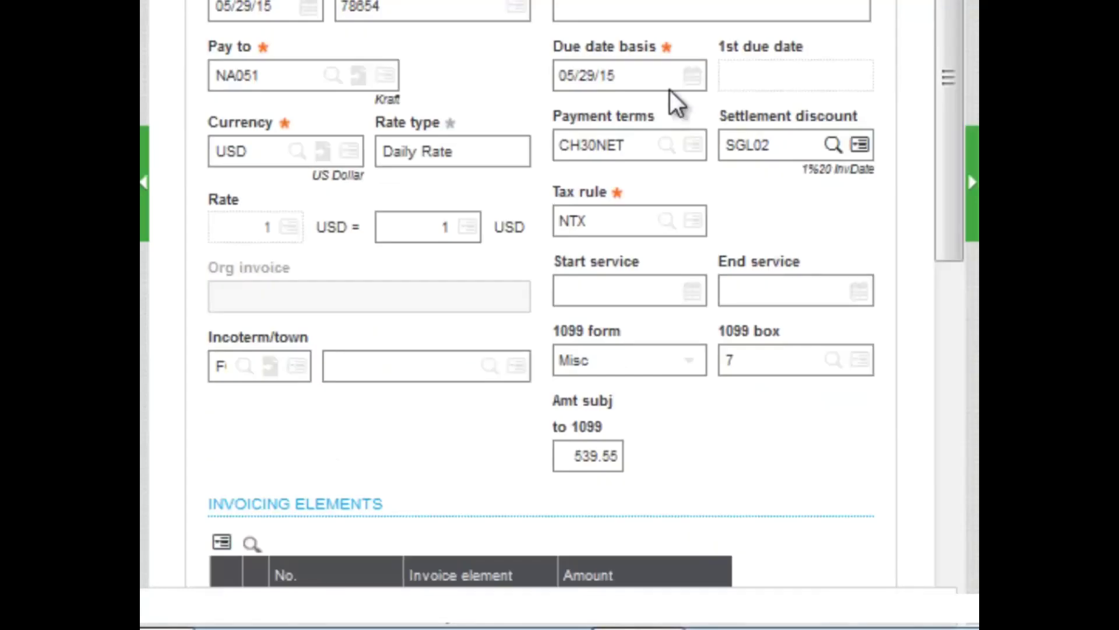
left_click_drag(956, 220, 956, 548)
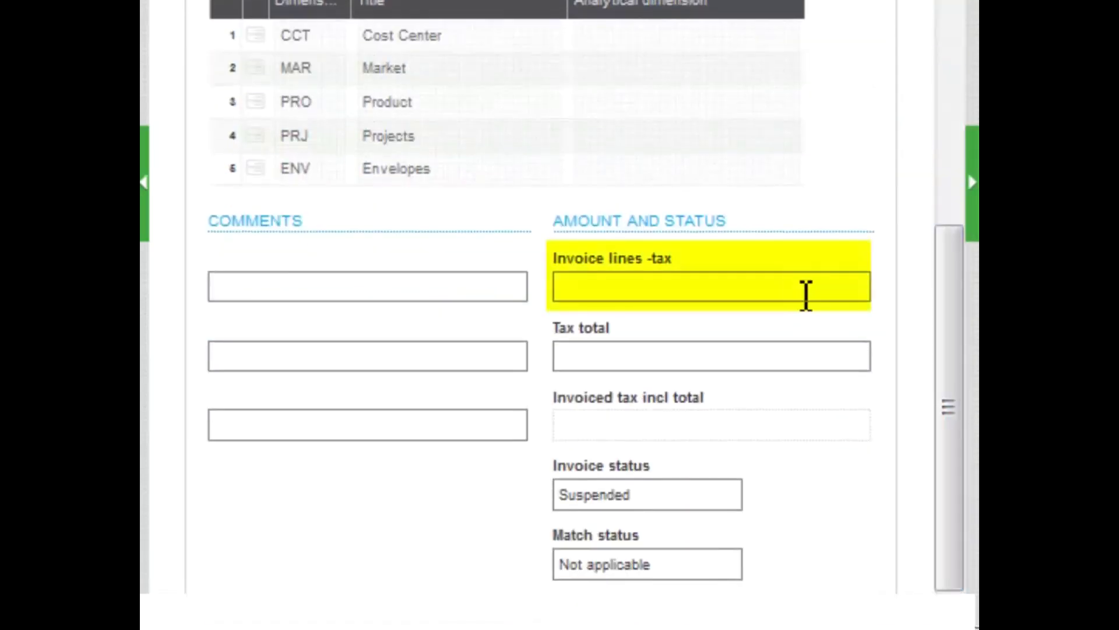
left_click(806, 296)
type("53")
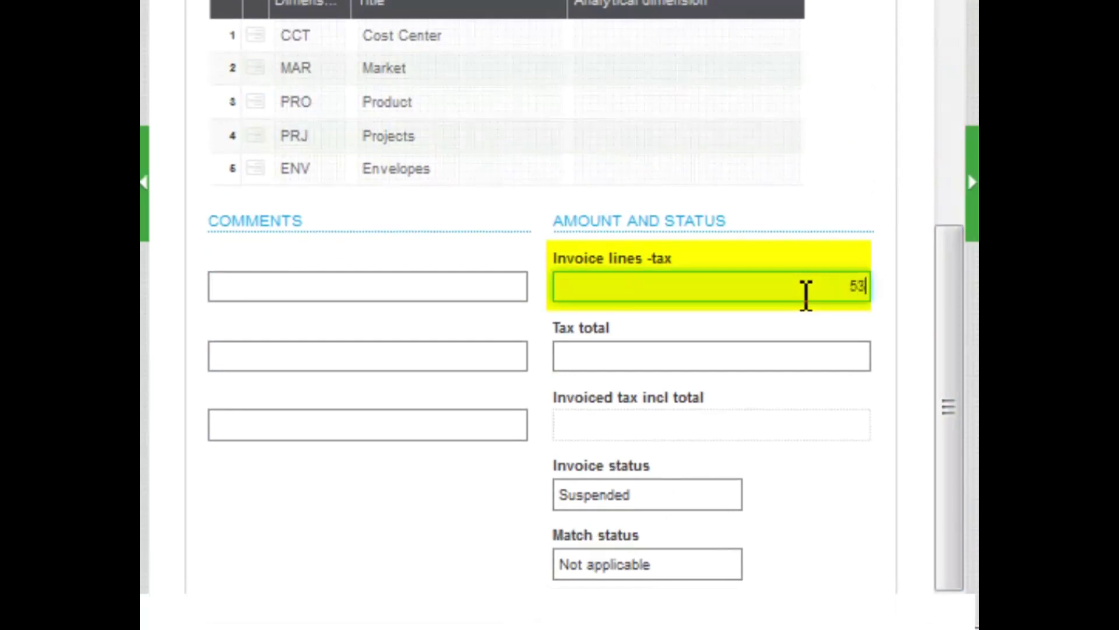
type("9.55")
key("Tab")
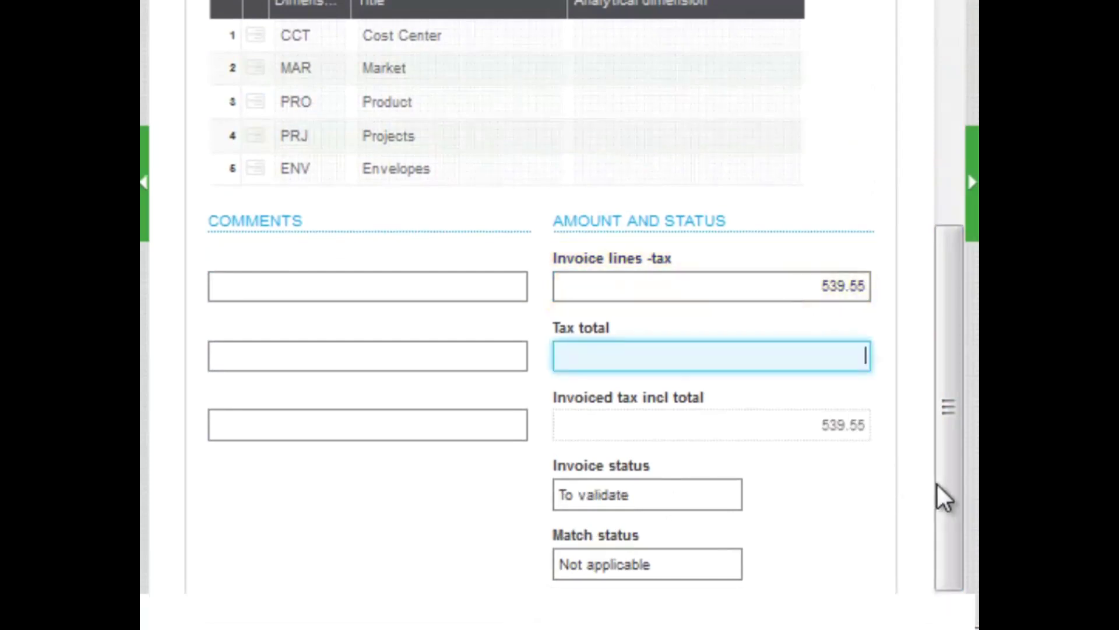
left_click(944, 498)
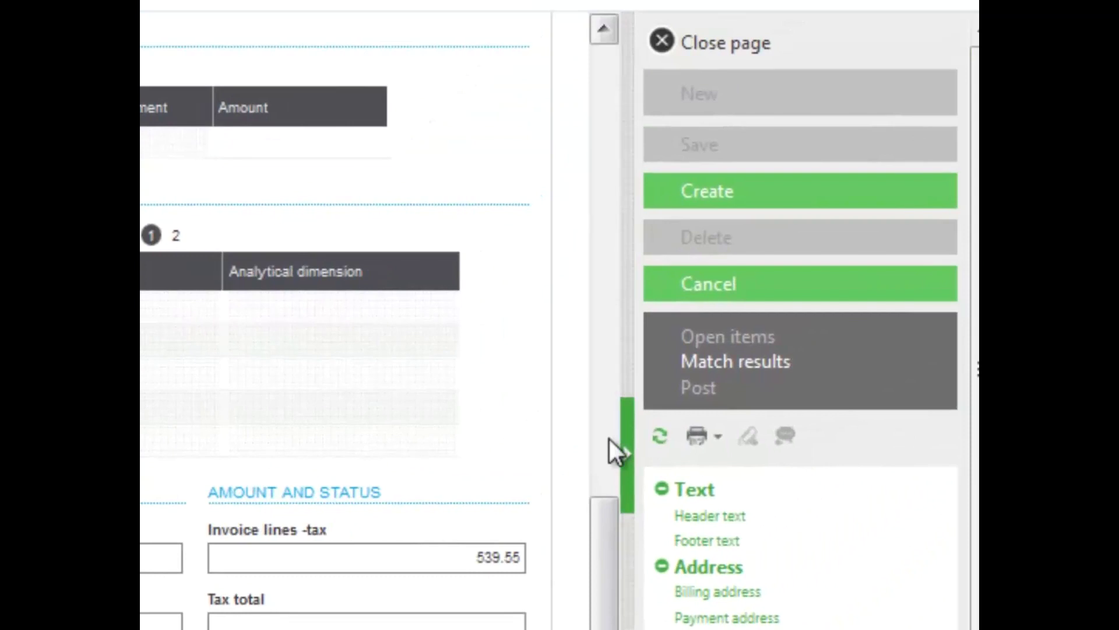
Create credit memo PCM000002 and post it, confirming the validation warning.
mouse_move(622, 500)
left_mouse_down()
mouse_move(595, 140)
mouse_move(569, 18)
left_mouse_up()
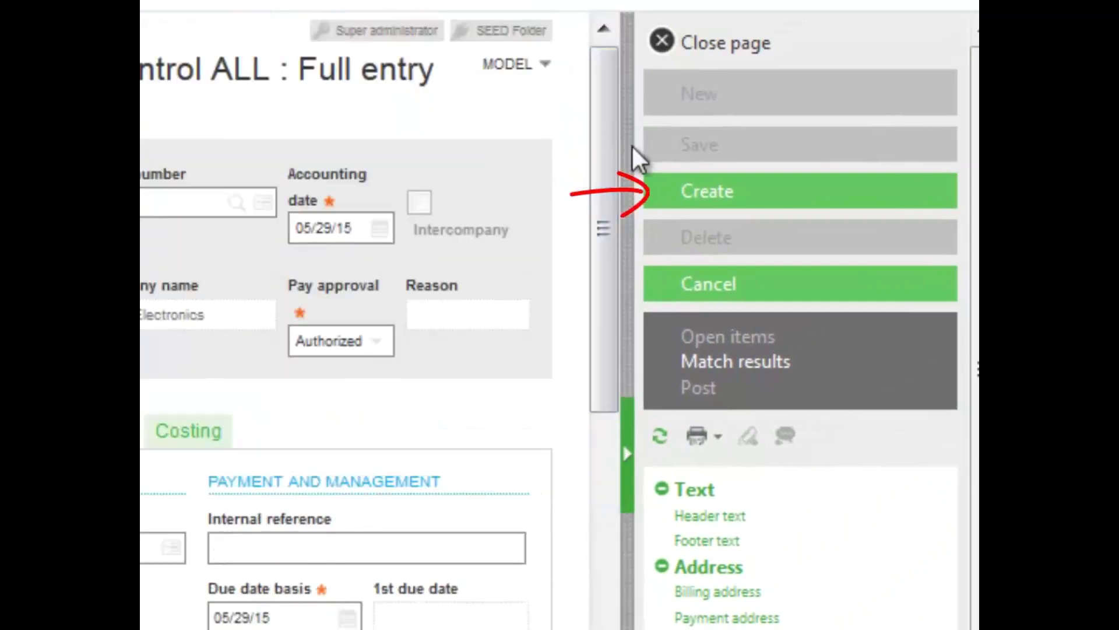
left_click(700, 192)
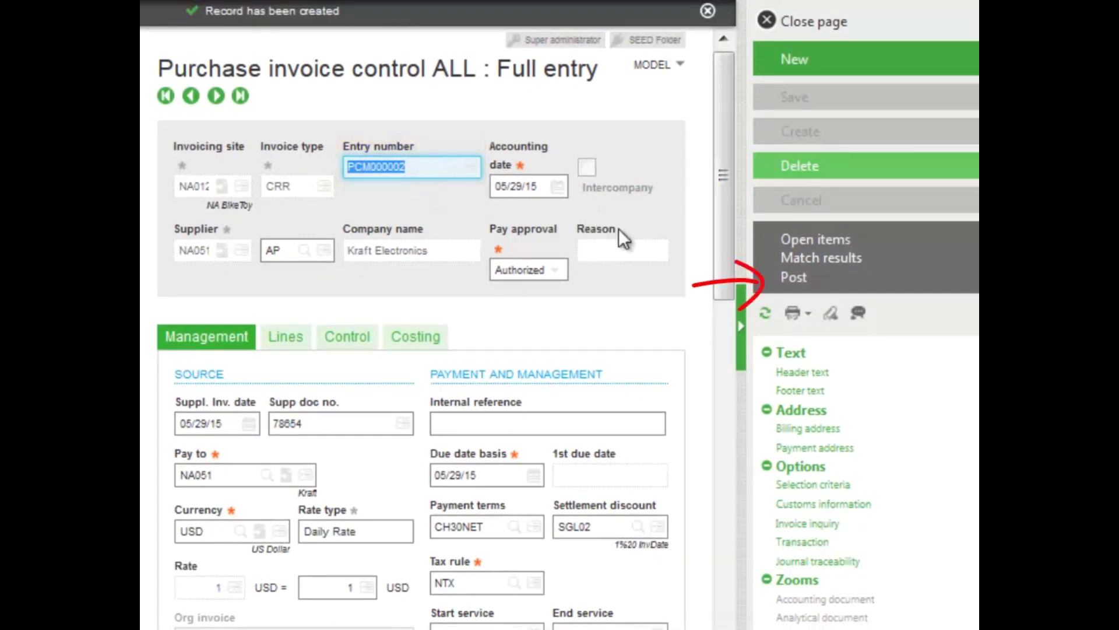
left_click(791, 281)
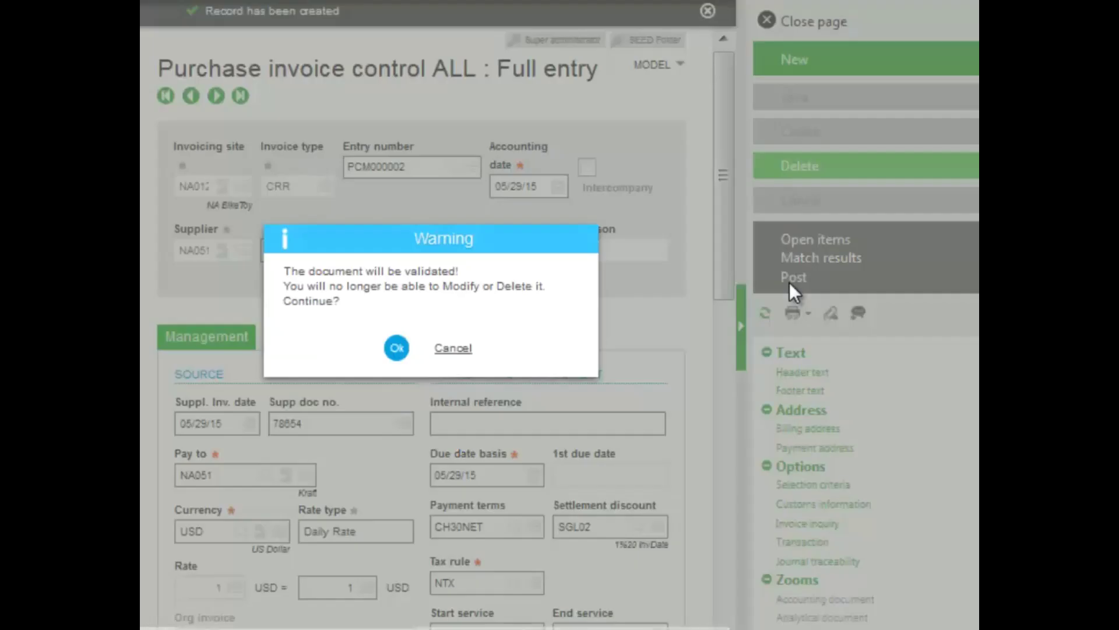
left_click(411, 337)
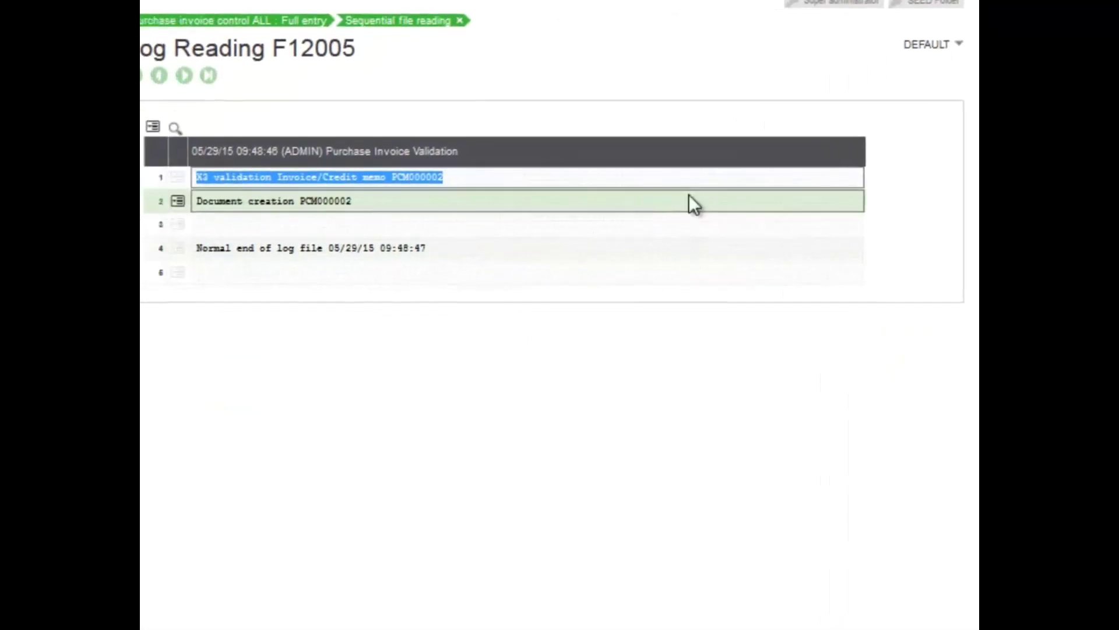